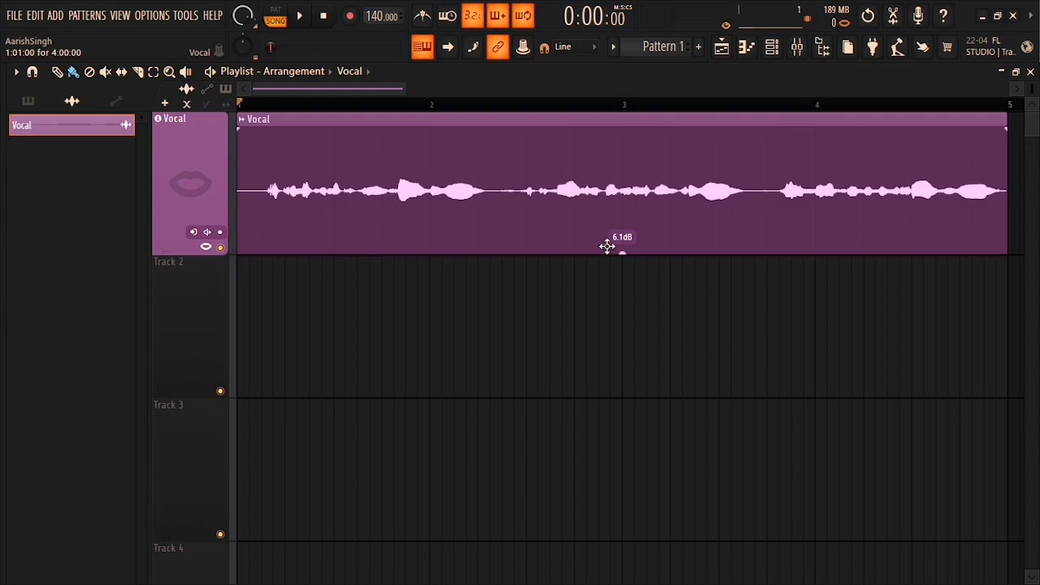
Step: Check the Vocal clip's settings and briefly play the arrangement
double_click(474, 189)
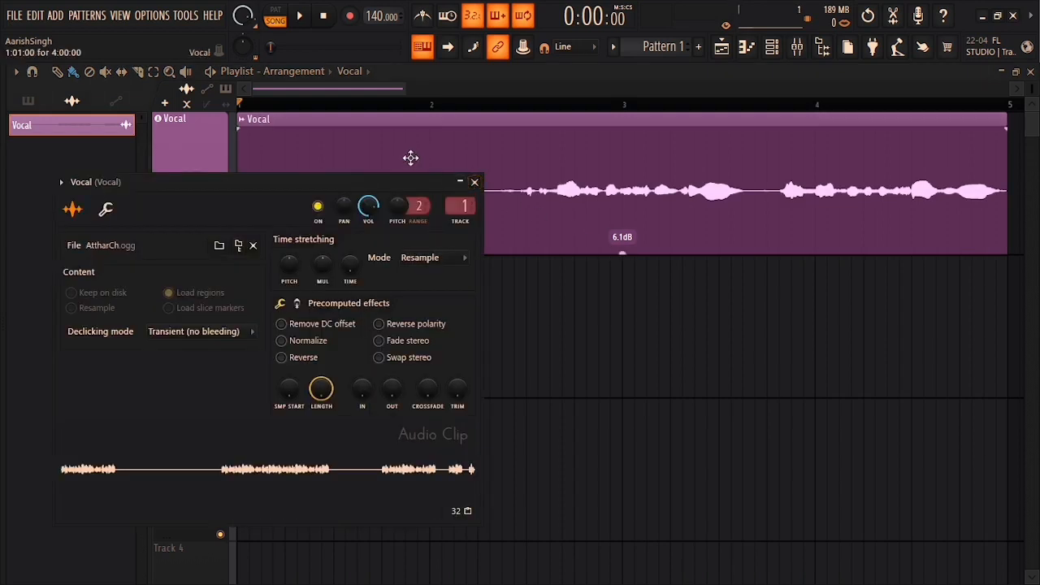
click(474, 182)
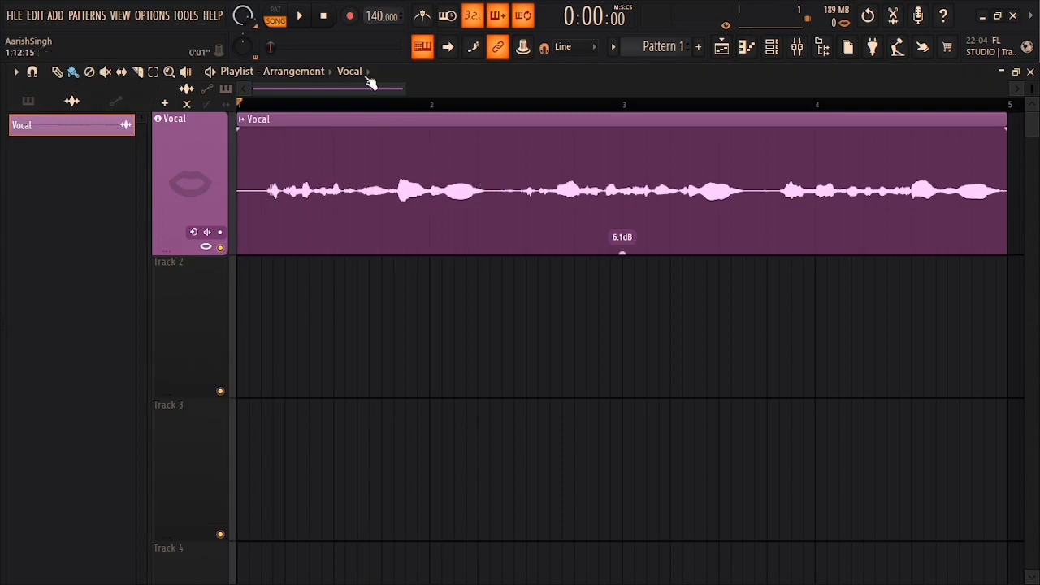
click(303, 16)
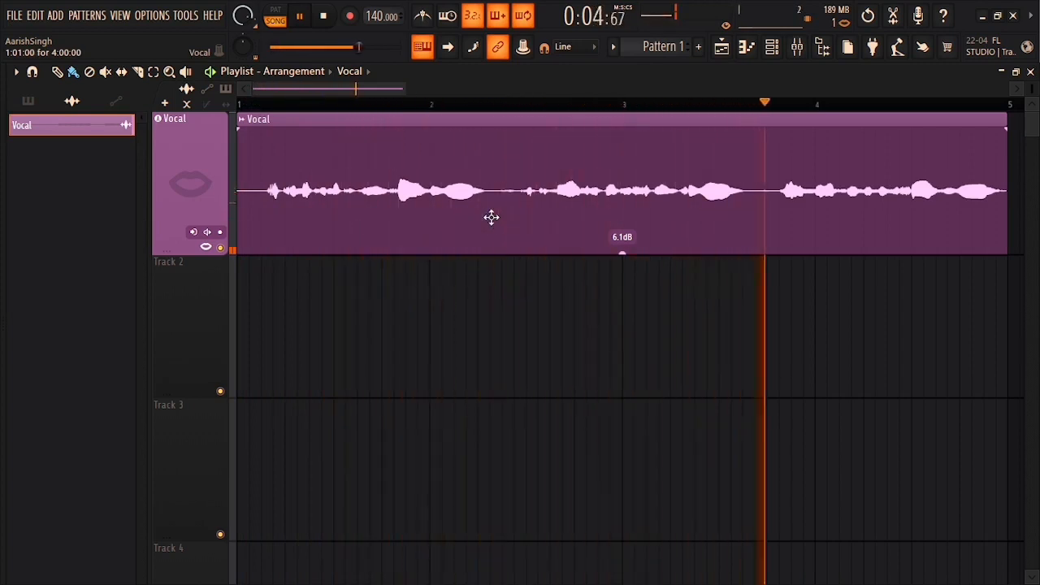
key(space)
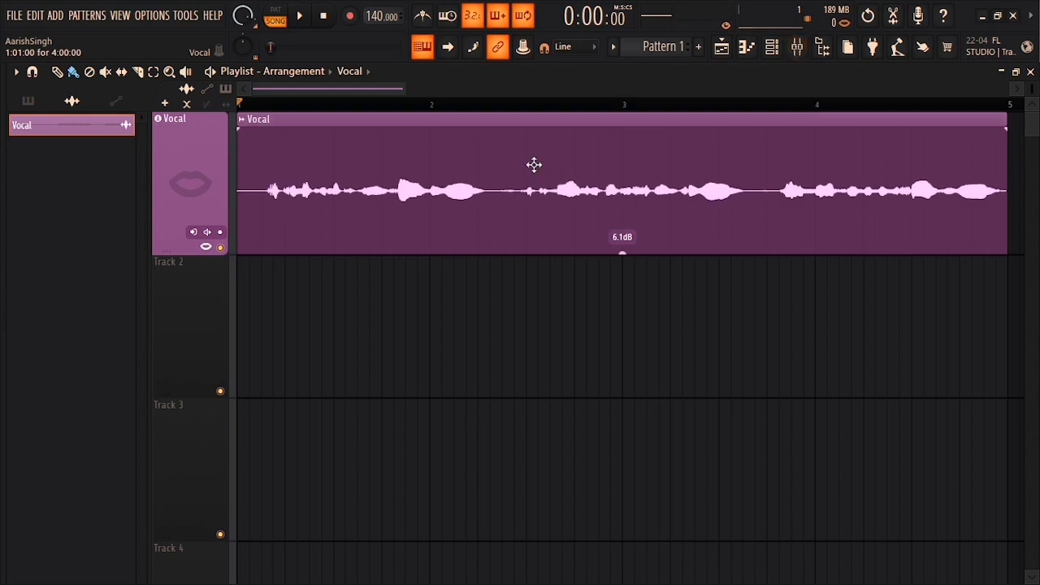
Step: Reopen the Vocal clip settings, then open the mixer on the 3x Osc insert 2
double_click(535, 165)
click(484, 182)
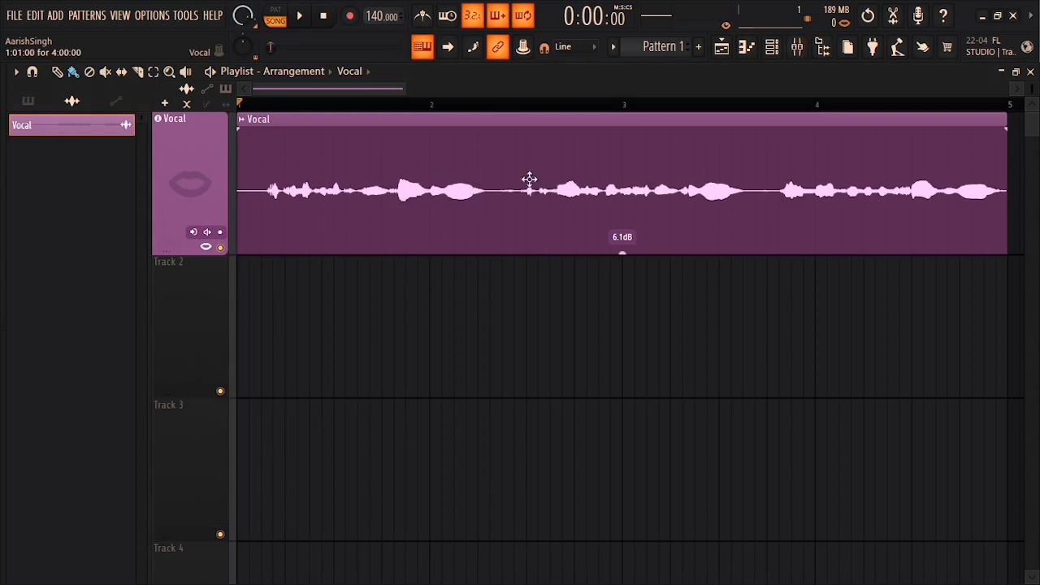
click(797, 46)
click(144, 256)
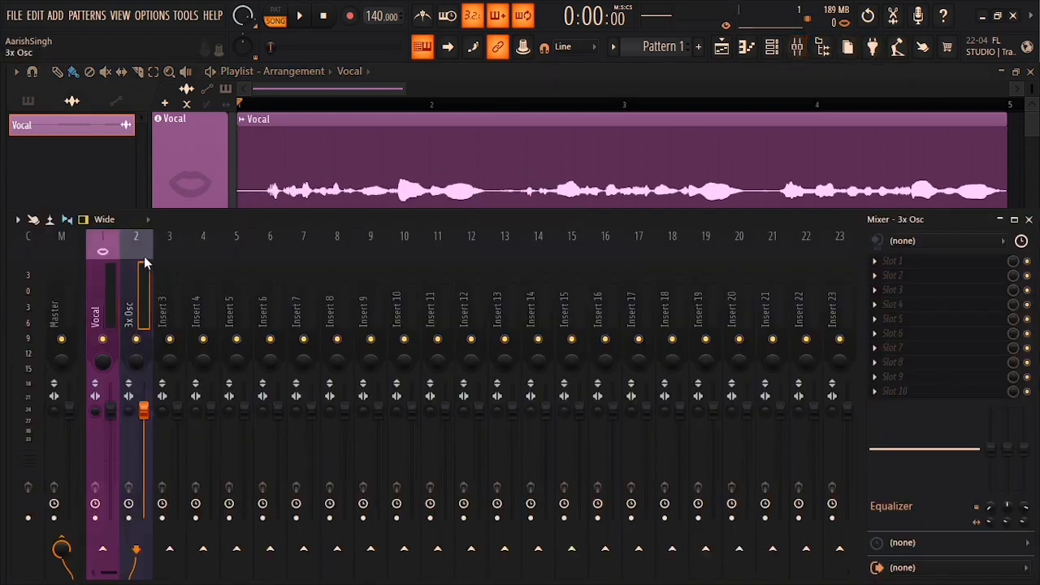
Step: Set the Channel rack filter to All, then open and close the 3x Osc instrument
click(772, 46)
click(506, 130)
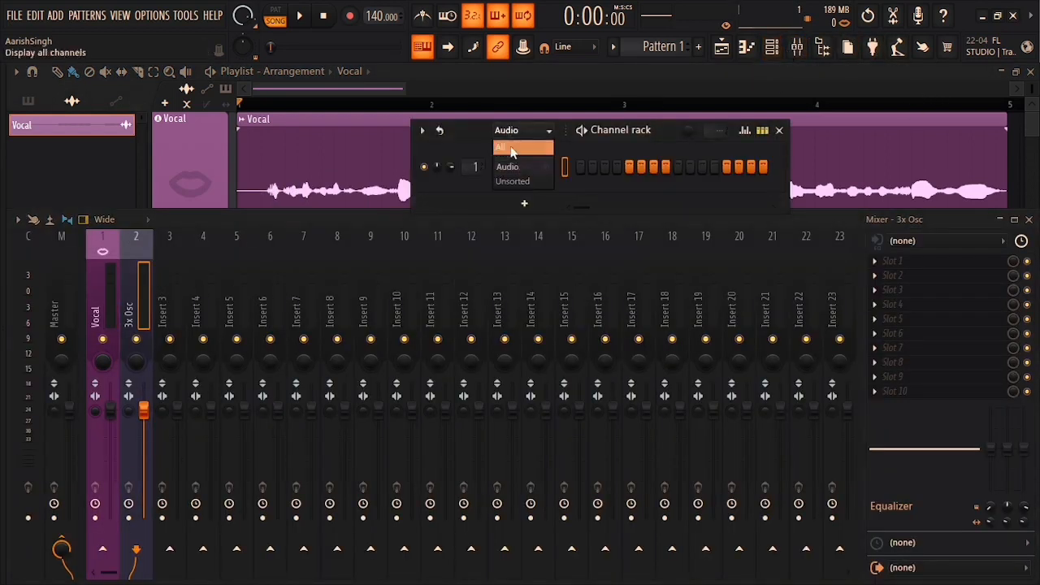
click(508, 162)
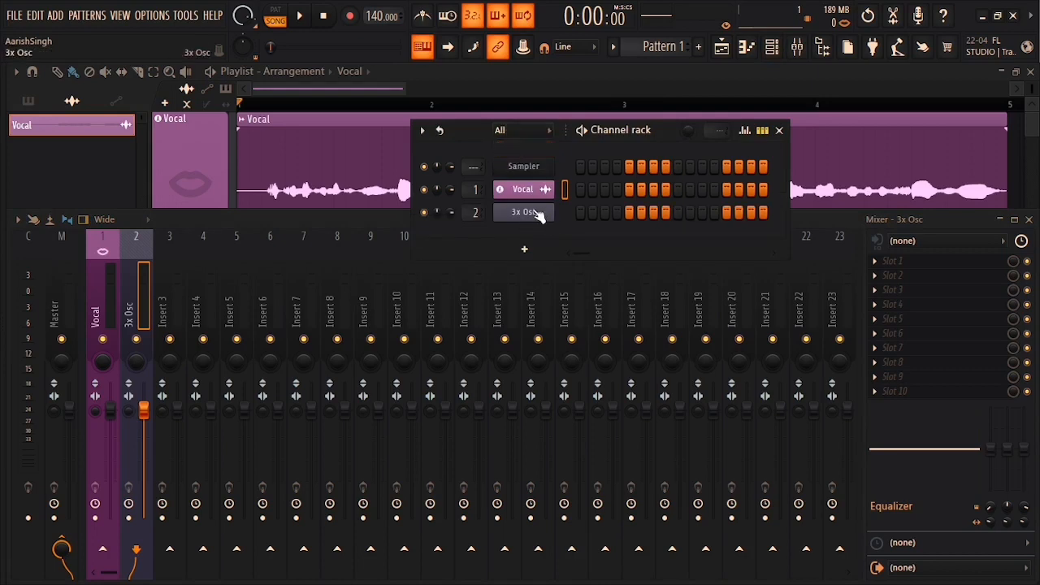
click(539, 215)
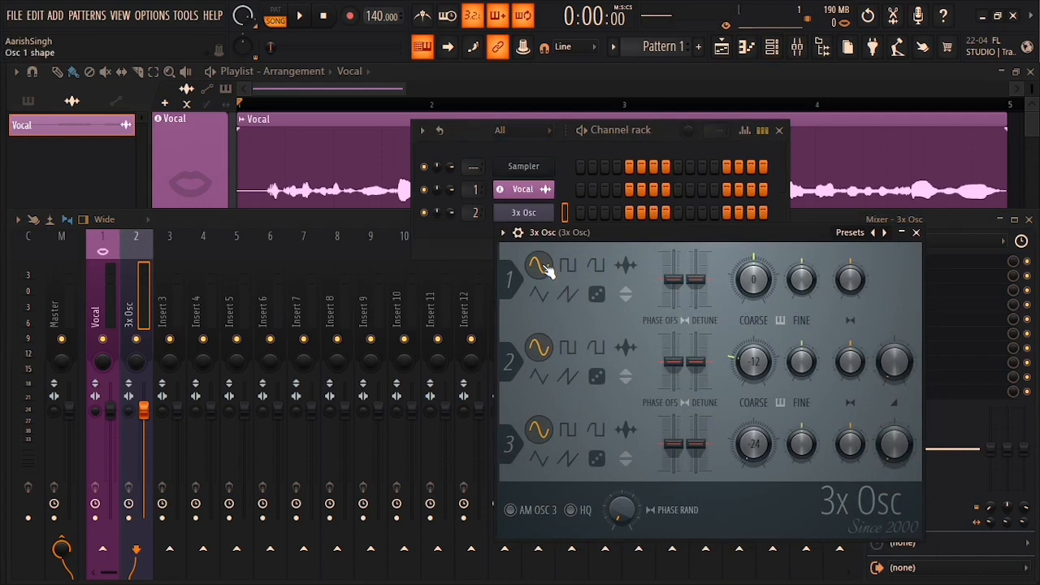
click(916, 233)
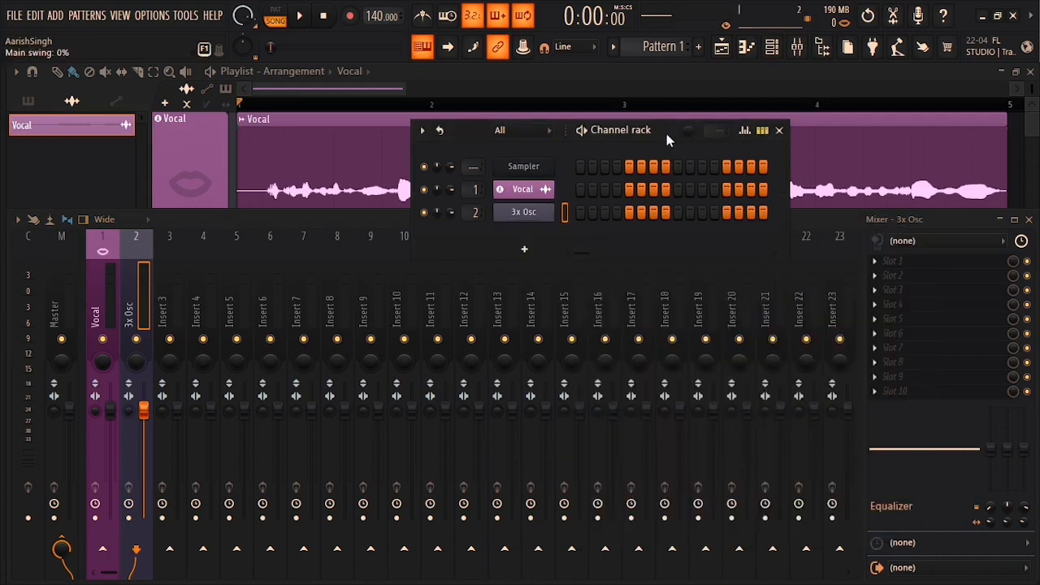
Step: Load Fruity Fast Dist into slot 1 and Fruity Parametric EQ 2 into the next slot
click(900, 264)
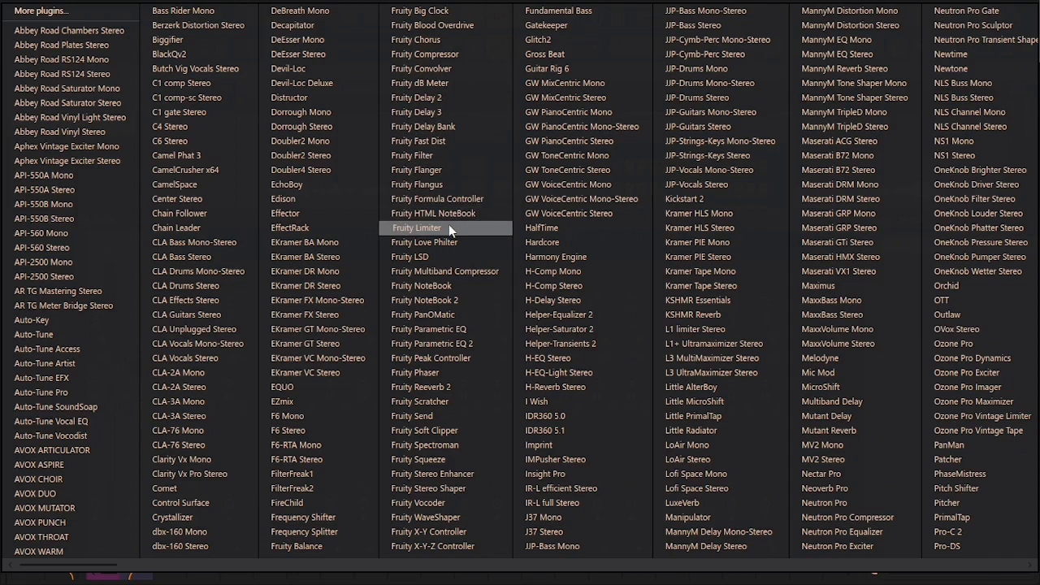
click(445, 141)
drag(362, 196, 588, 223)
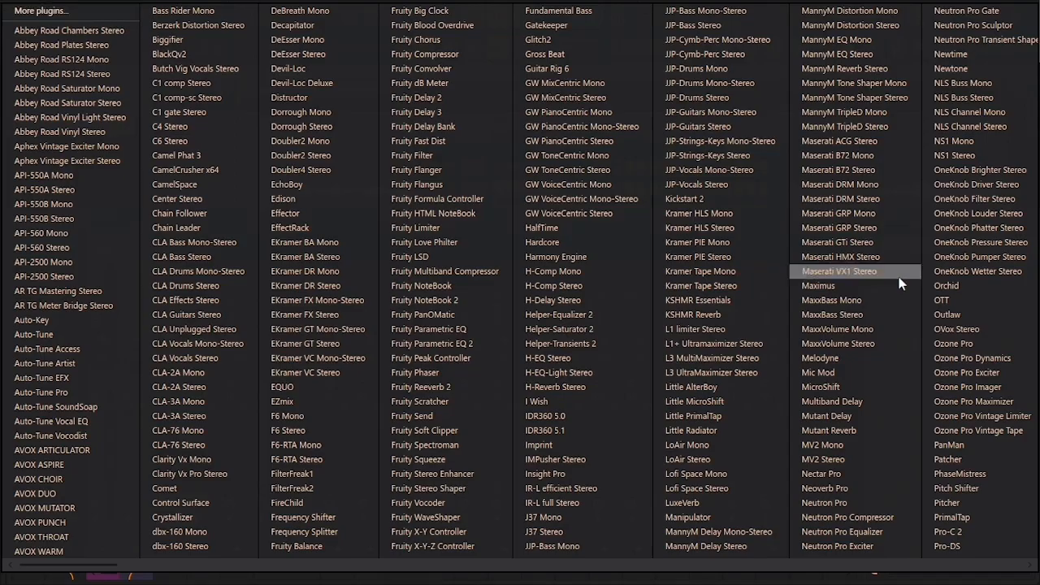
click(902, 278)
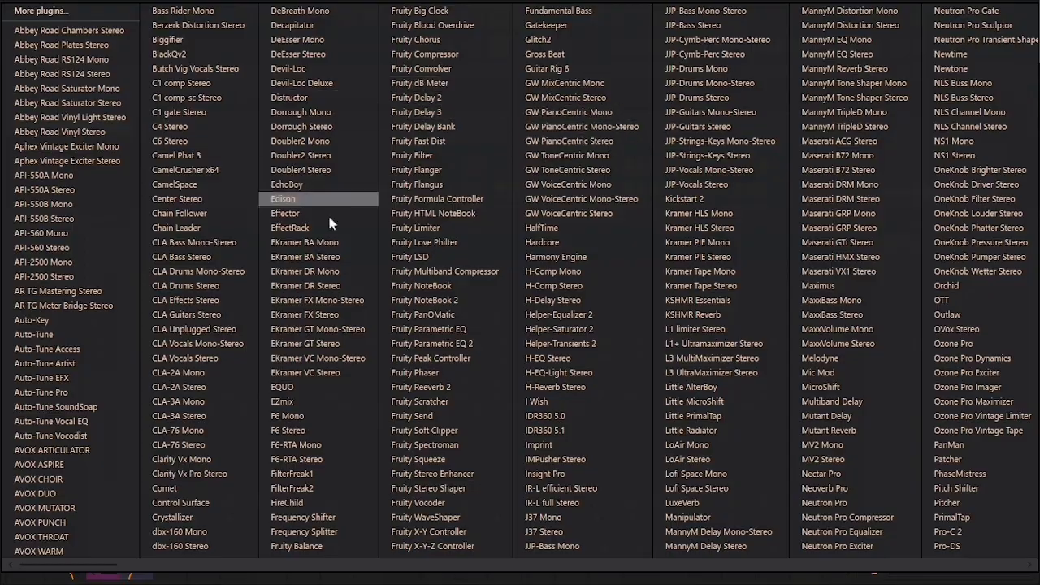
click(446, 344)
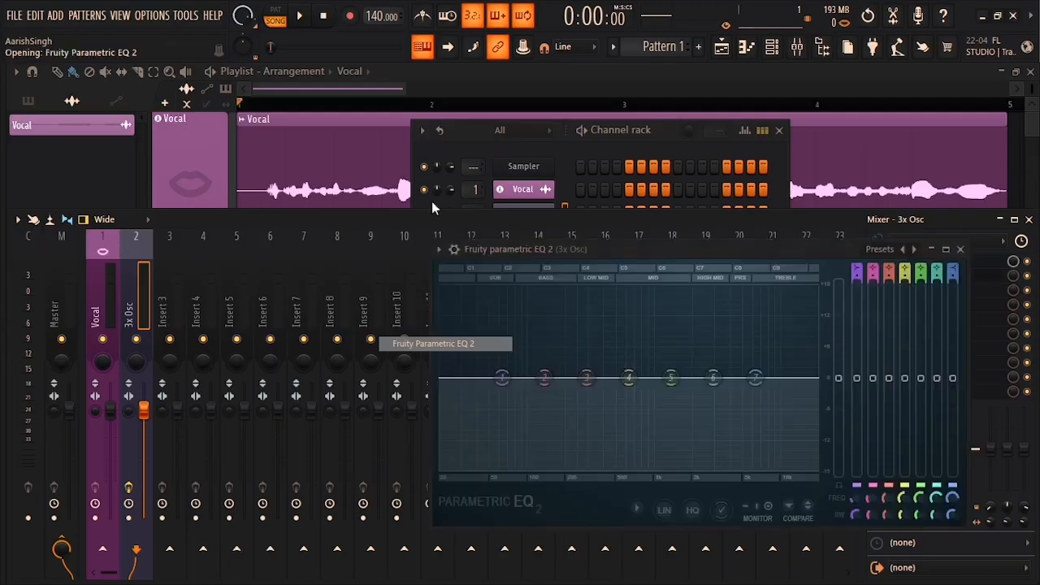
Step: Close the mixer, arrange the Fast Dist and EQ windows, and turn the distortion mix fully down
click(1028, 220)
drag(720, 252, 599, 259)
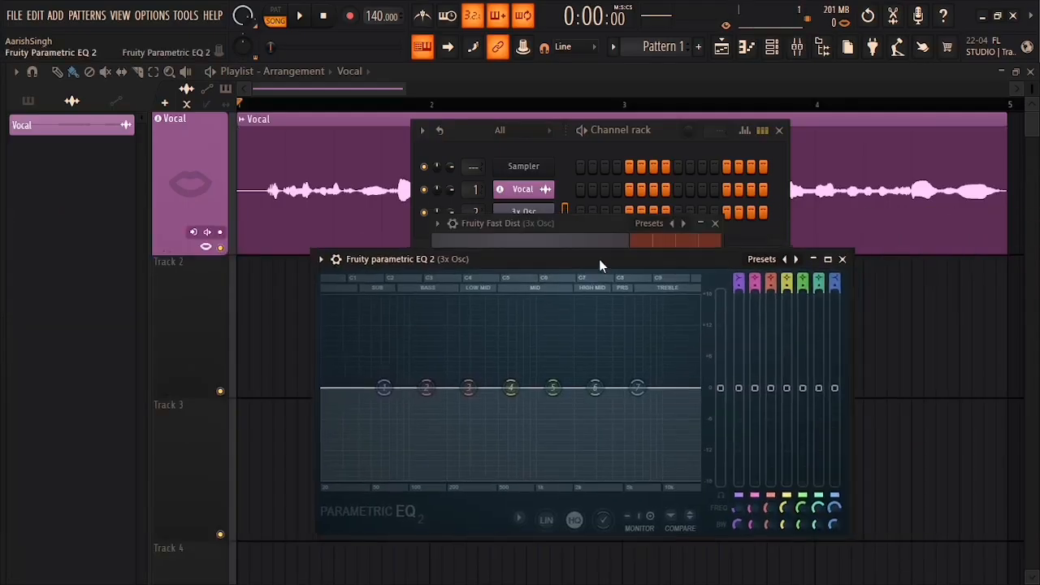
drag(550, 225, 200, 239)
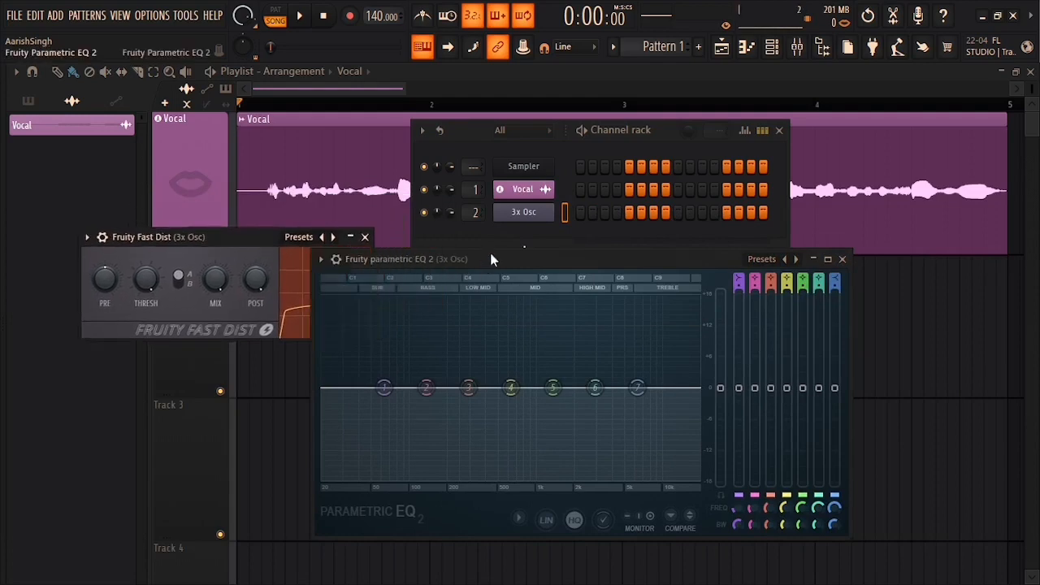
drag(490, 253, 628, 168)
drag(220, 279, 220, 362)
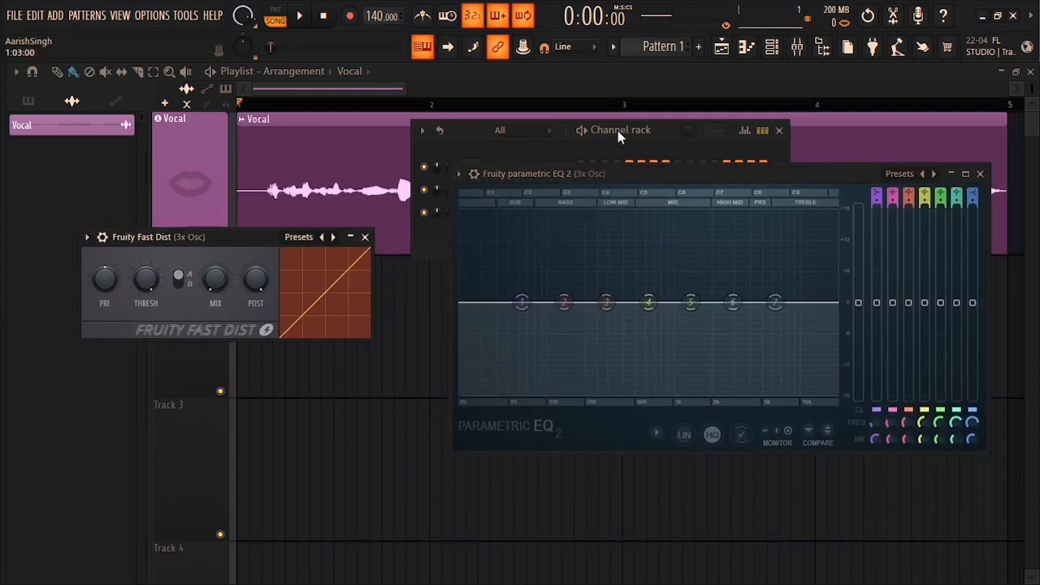
drag(594, 123, 587, 113)
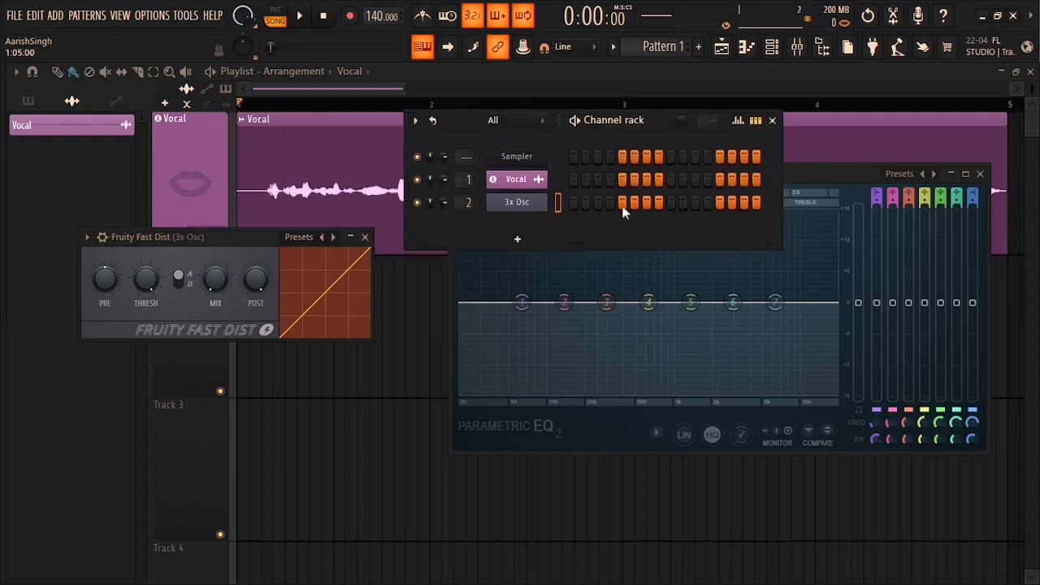
drag(802, 175, 795, 236)
Step: Play G#3 test notes while raising the Fast Dist mix to about 27%, then 60%
key(h)
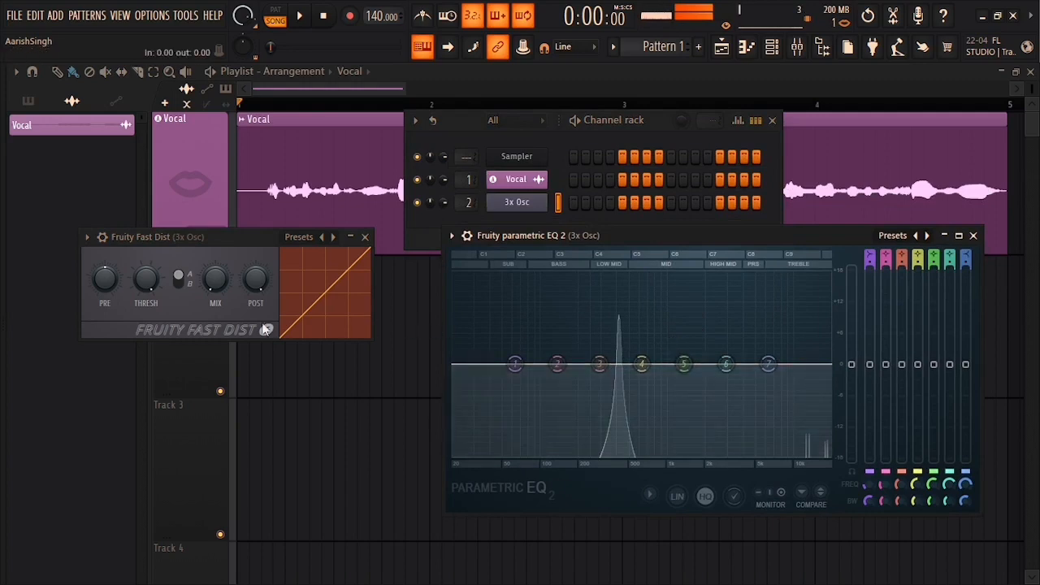
click(216, 279)
key(6)
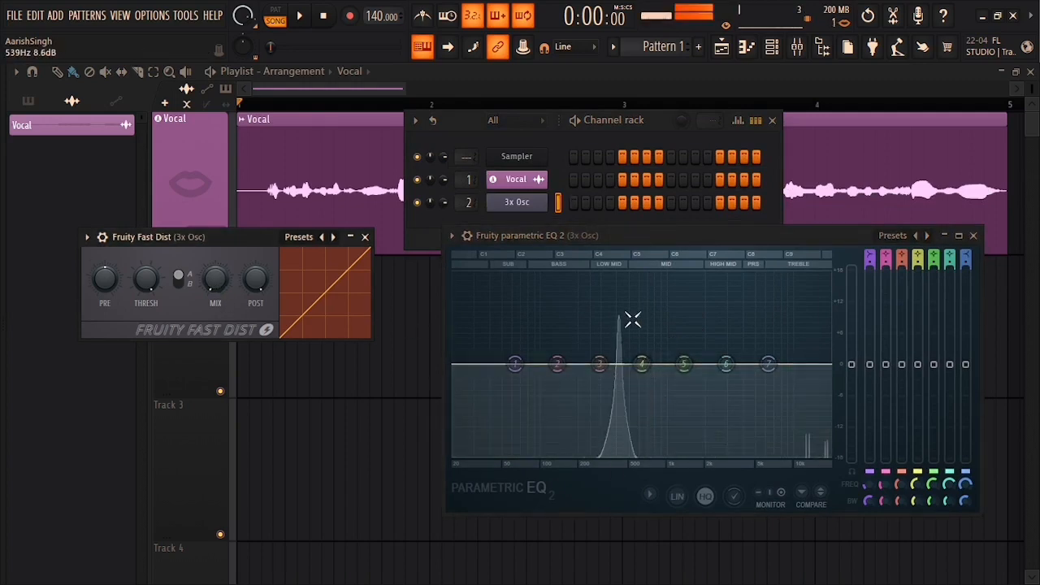
key(h)
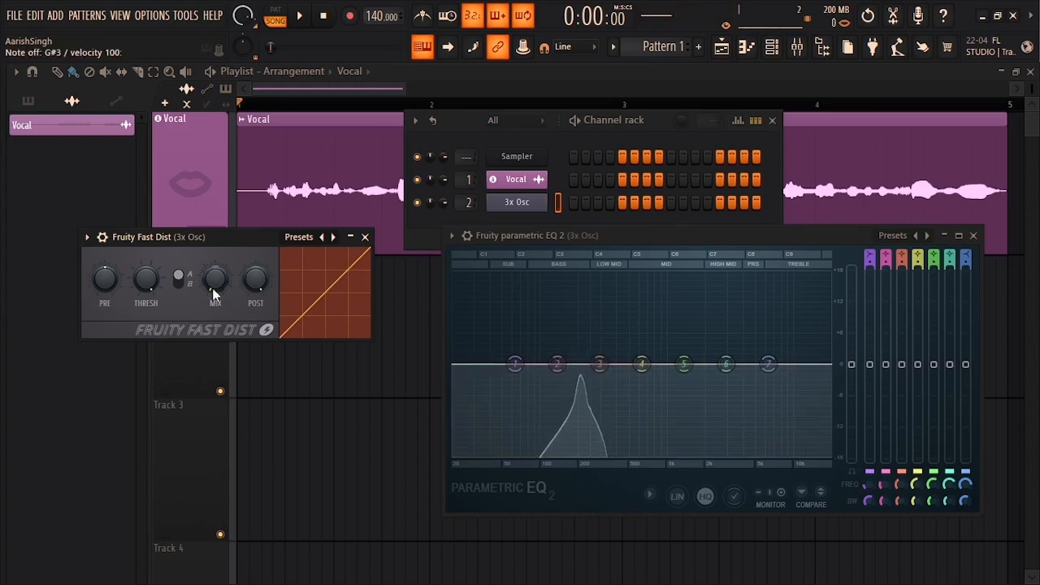
key(h)
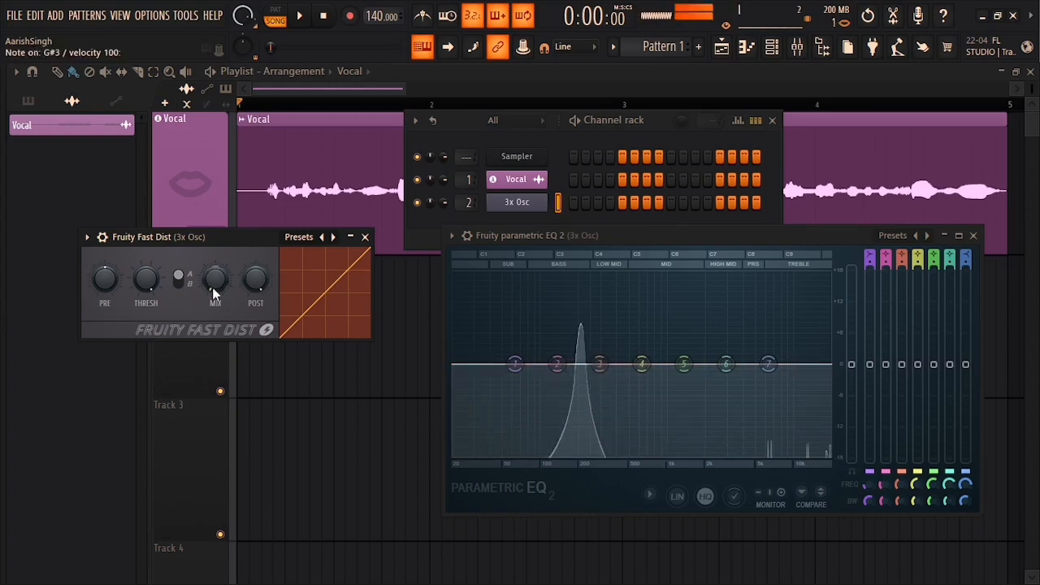
drag(212, 287, 212, 262)
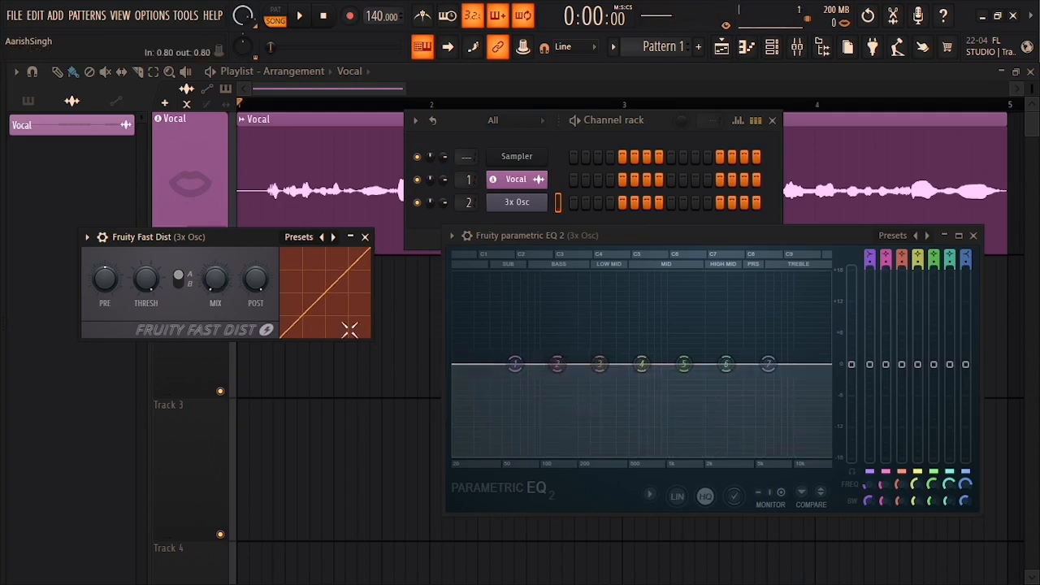
mouse_move(203, 283)
mouse_down()
mouse_move(203, 229)
mouse_move(208, 284)
mouse_up()
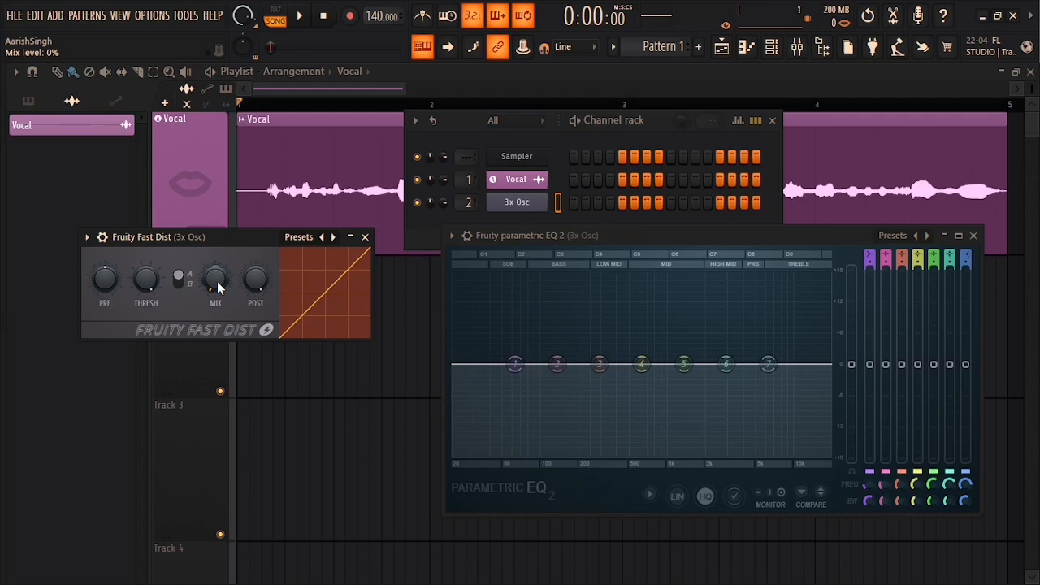
Step: Audition G#3 test notes with the Fast Dist mix turned up to 100%
key(h)
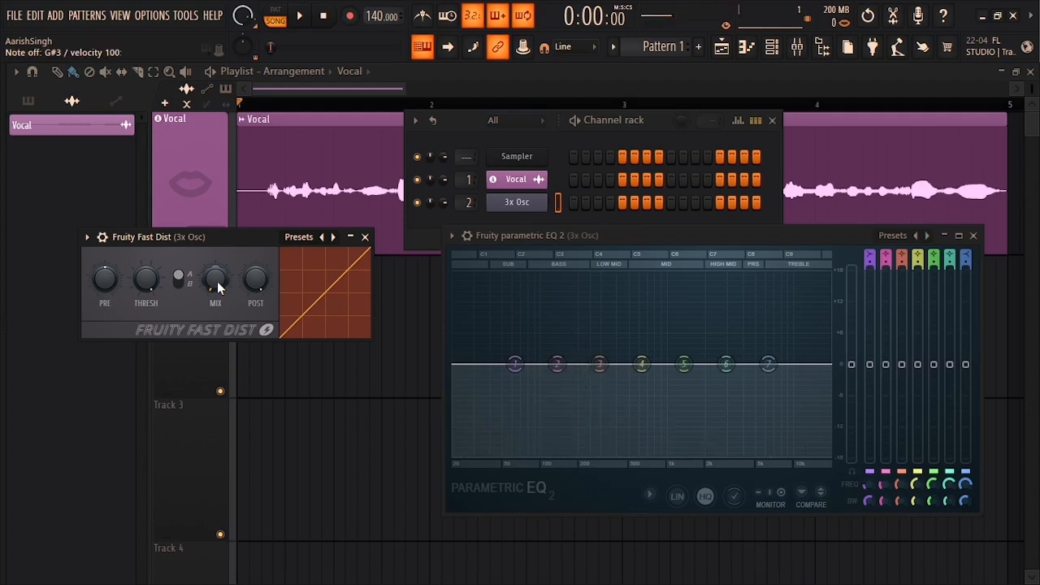
key(h)
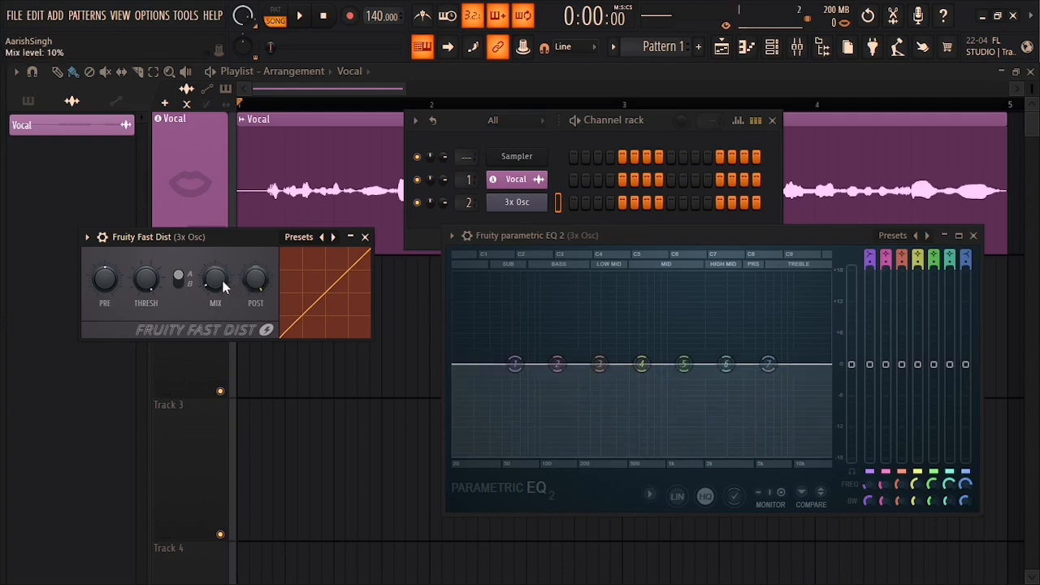
key(h)
drag(214, 282, 214, 195)
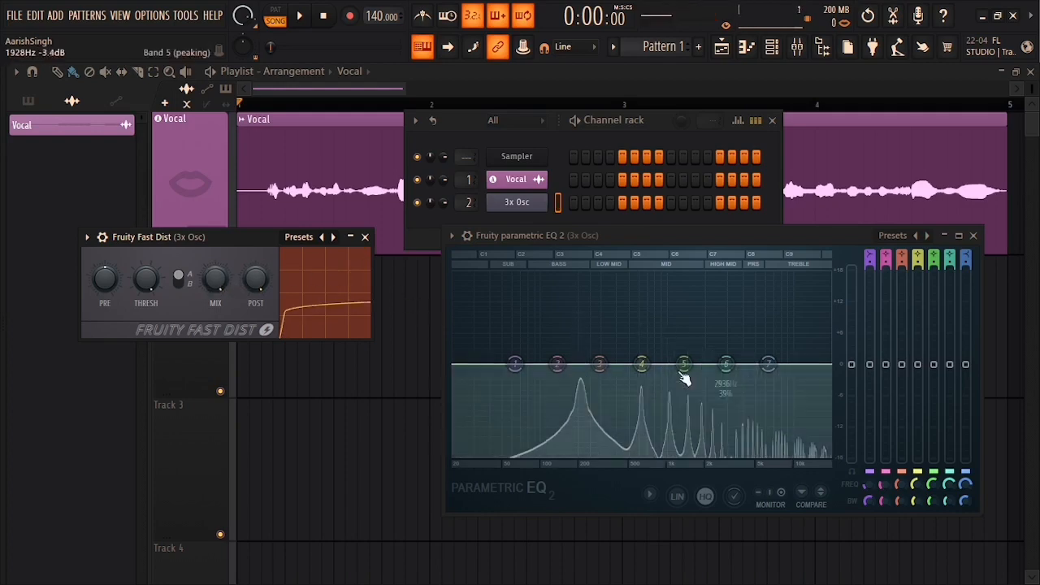
key(h)
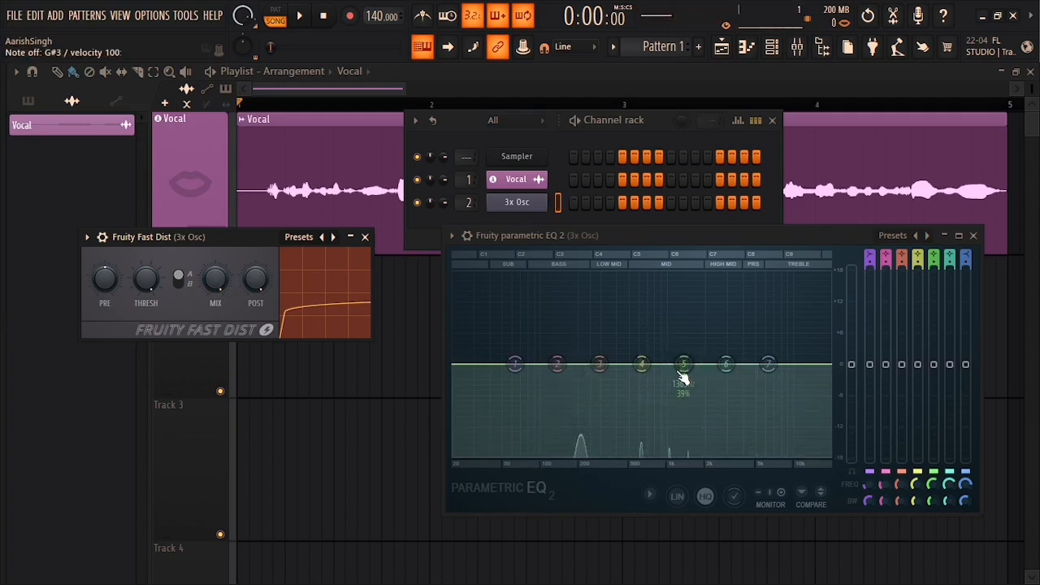
key(h)
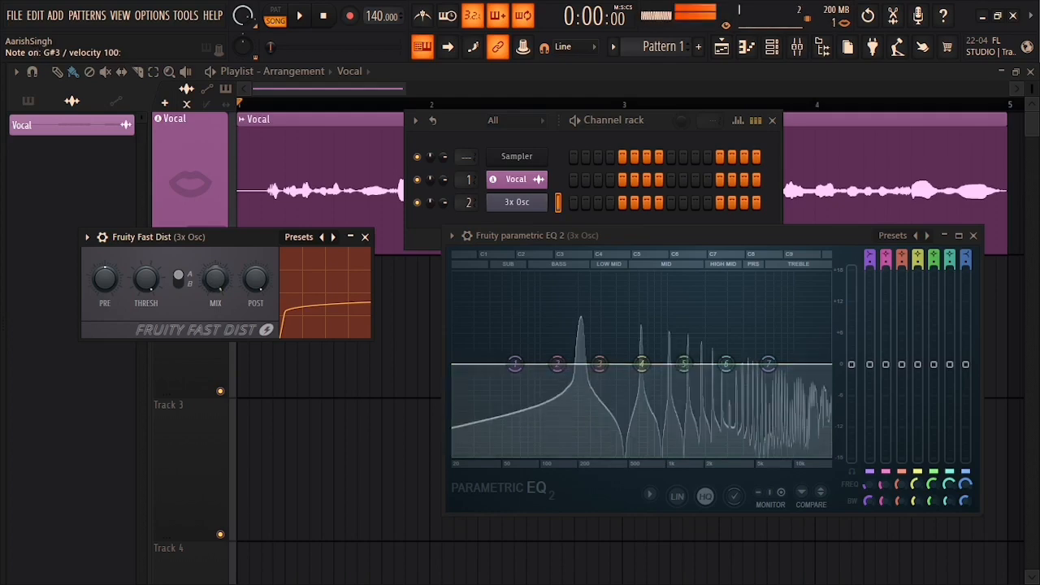
Step: Try a 13% mix and saturated curve, then reset the mix to default and close Fast Dist
drag(215, 278, 215, 350)
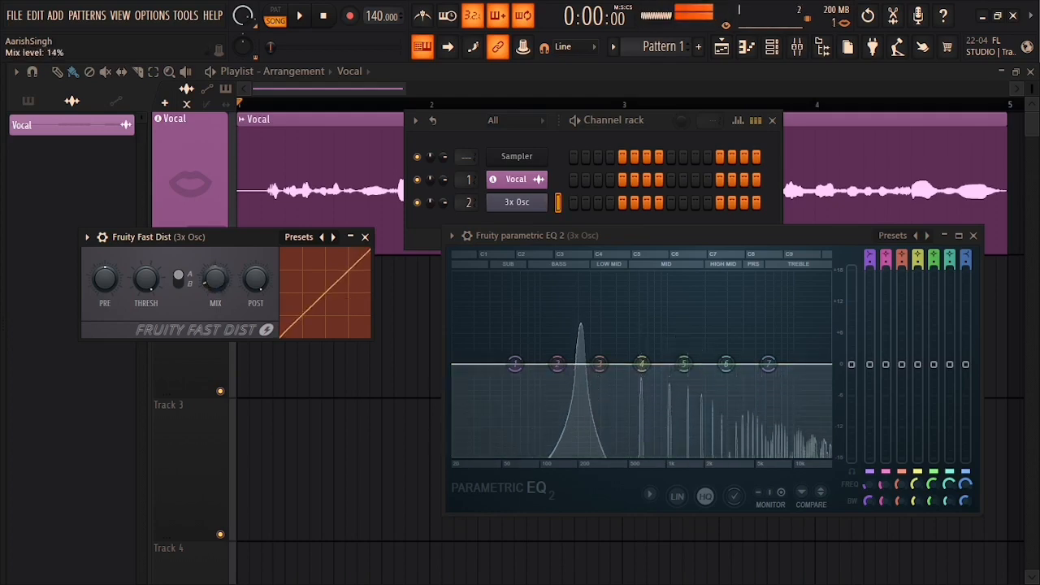
key(h)
drag(236, 284, 225, 269)
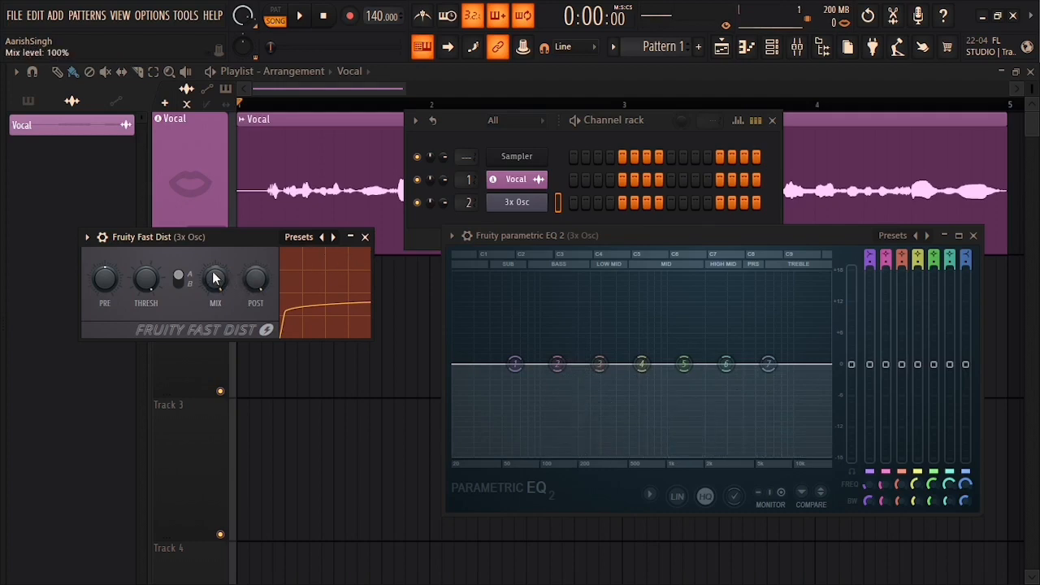
right_click(214, 278)
click(223, 276)
click(365, 237)
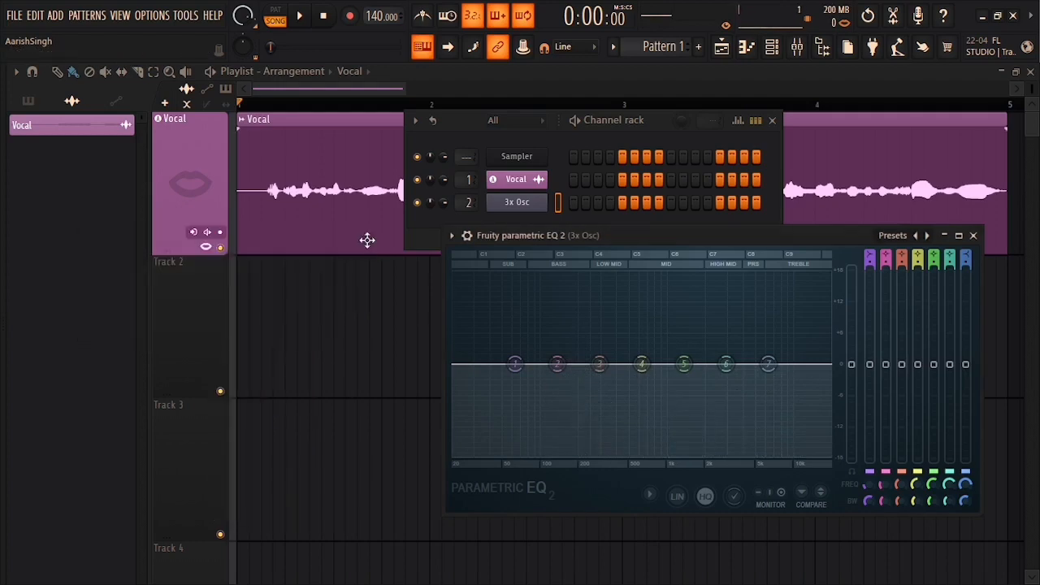
Step: Replace the distortion in the 3x Osc insert's first slot with Soundgoodizer
click(798, 47)
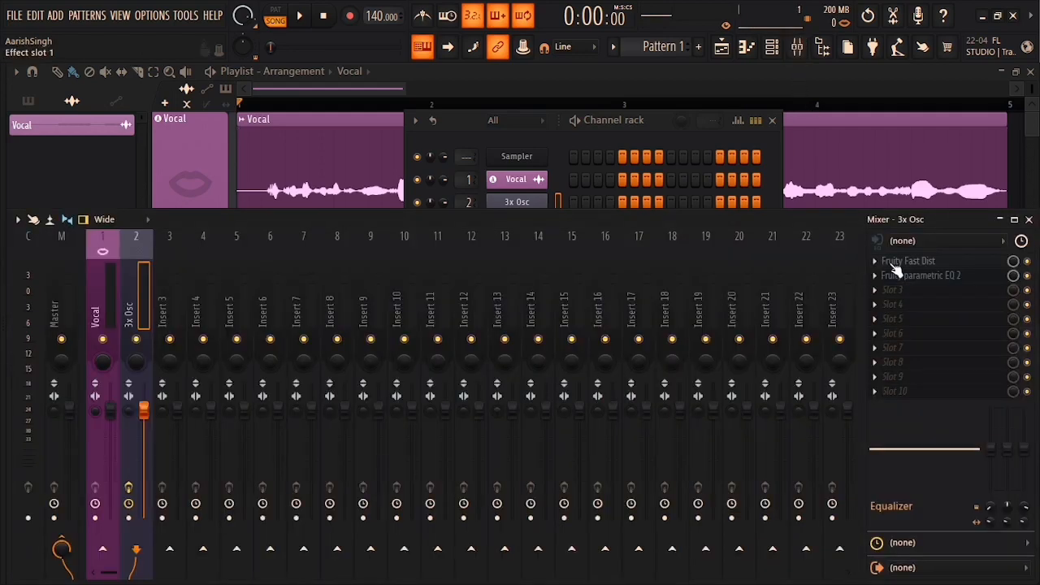
click(881, 267)
mouse_move(909, 221)
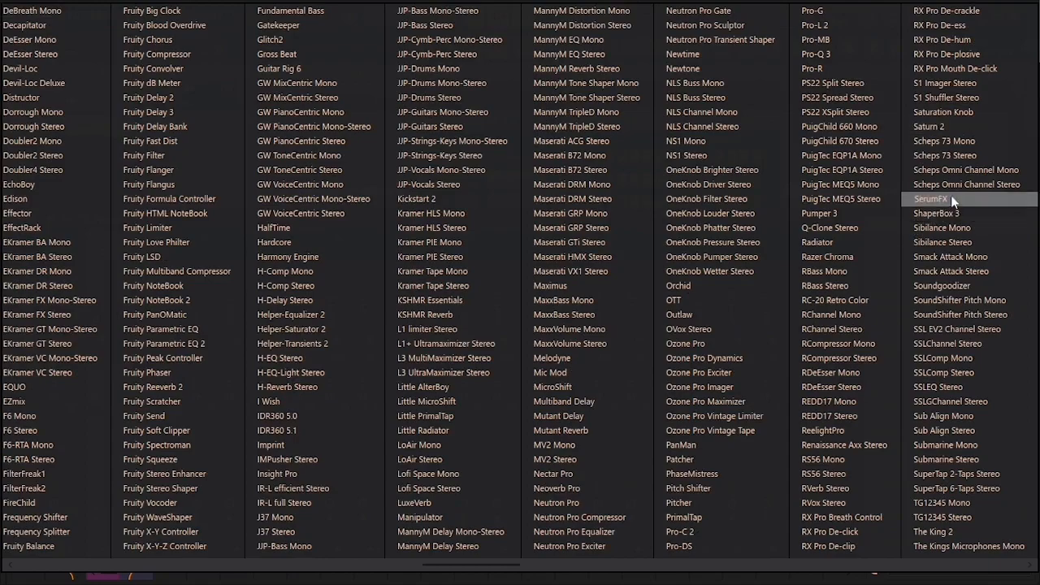
click(942, 285)
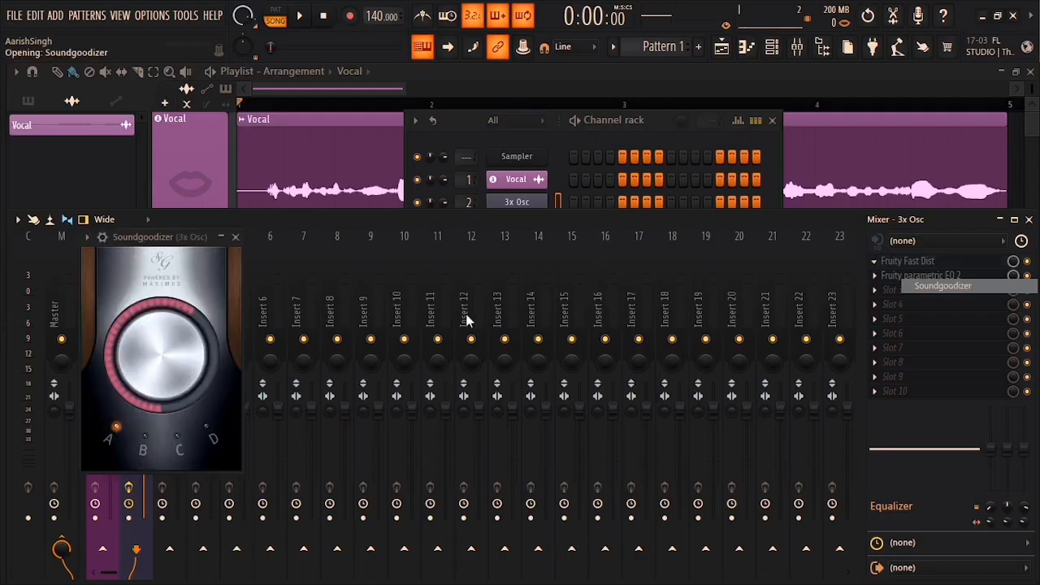
Step: Close the mixer, move the EQ window down-left, and play test notes through Soundgoodizer
click(1029, 219)
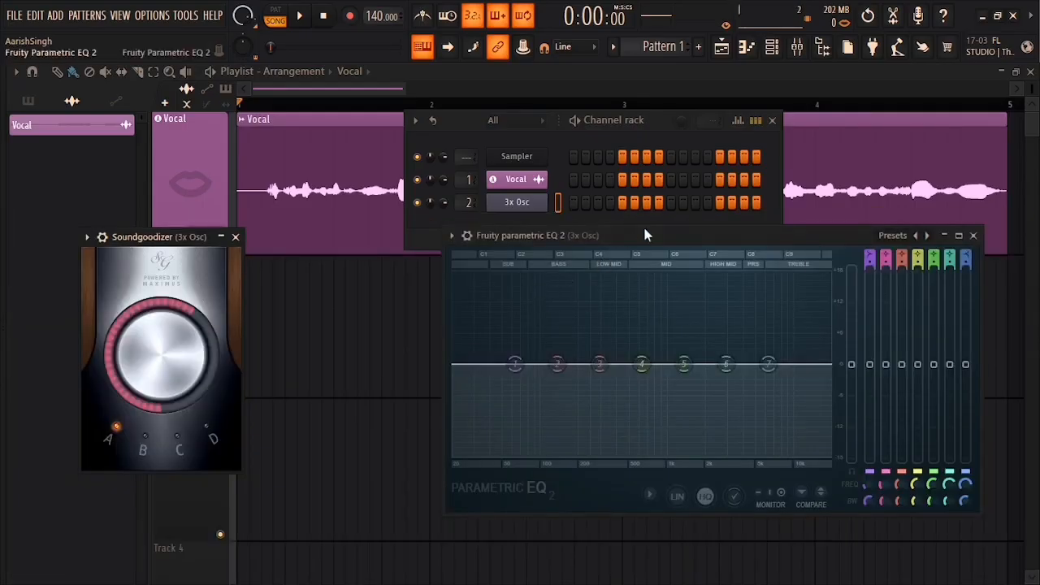
drag(644, 235, 593, 261)
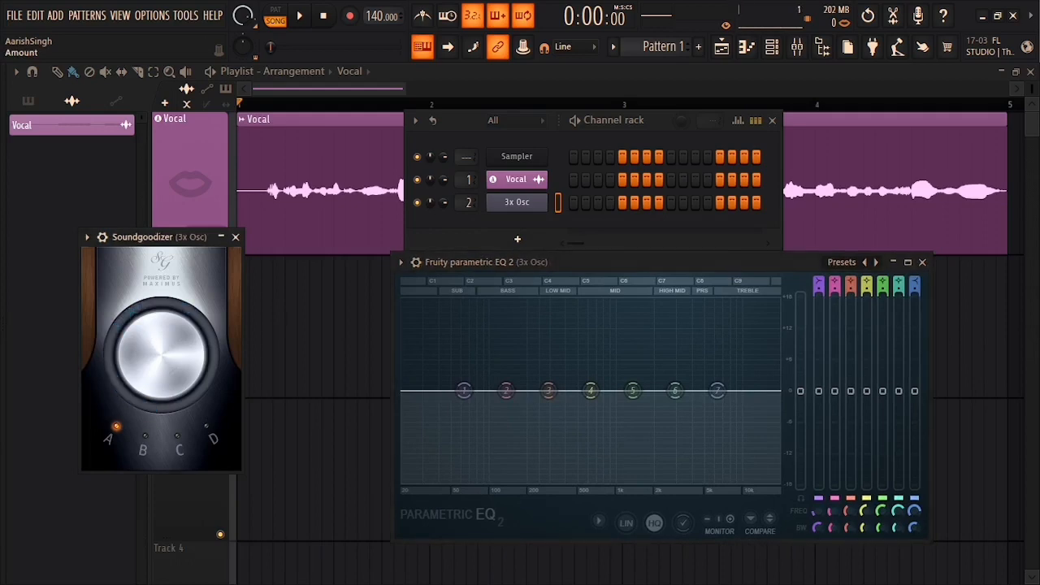
key(h)
key(h)
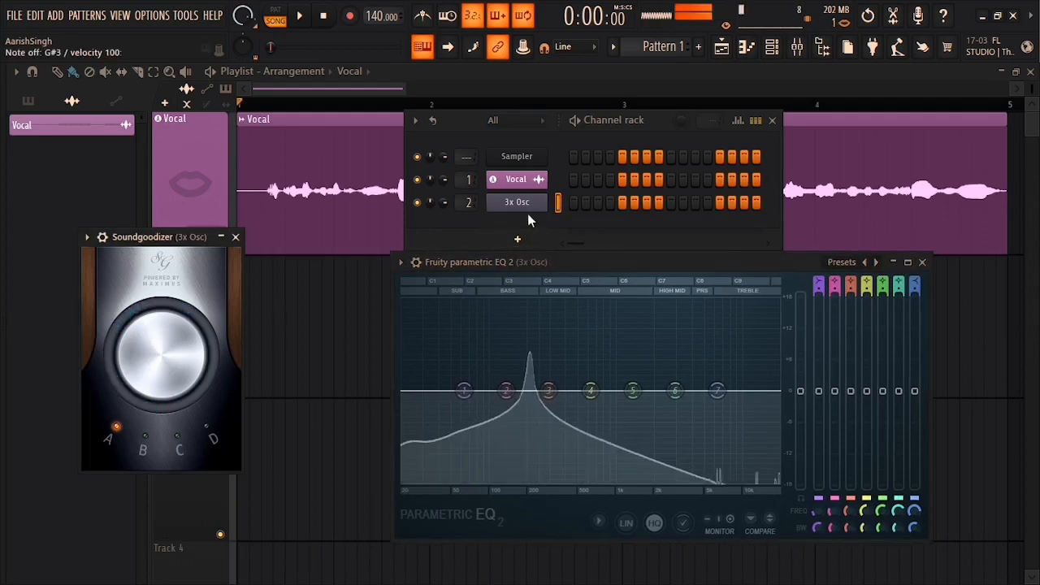
key(h)
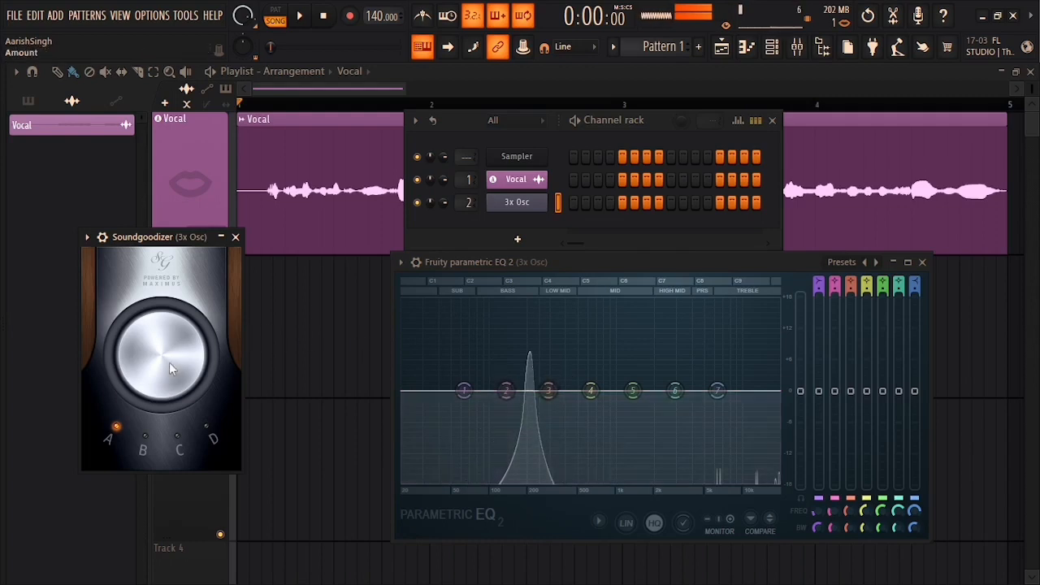
Step: Raise the Soundgoodizer amount to full and audition the test note in modes A and B
drag(169, 363, 169, 232)
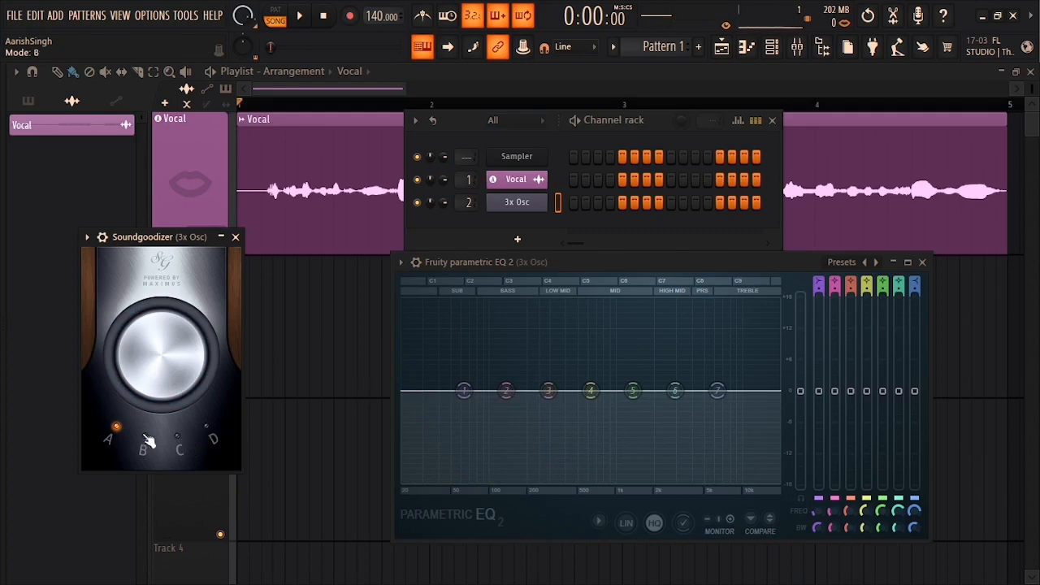
click(185, 441)
key(h)
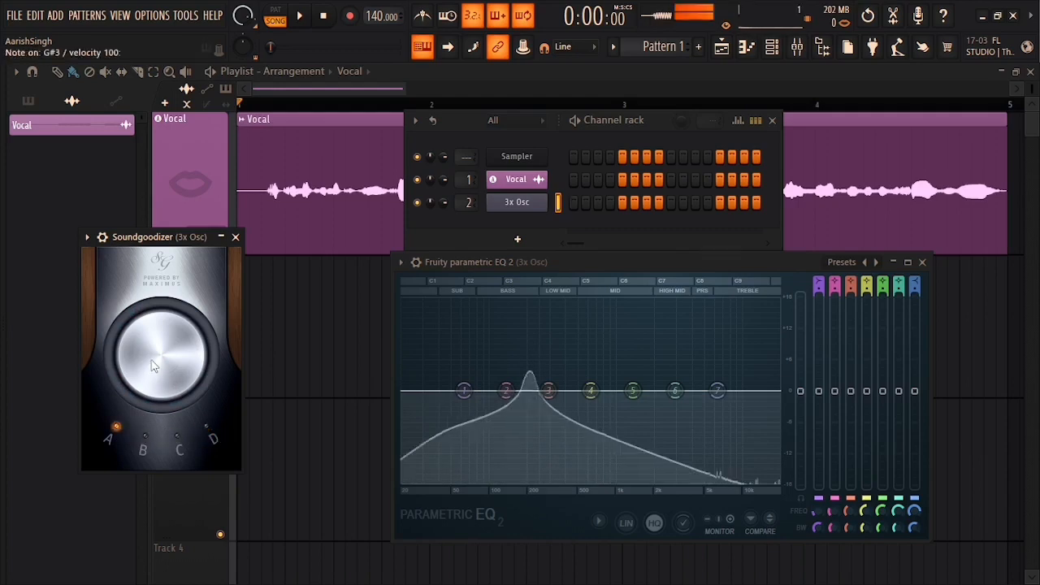
click(149, 436)
key(h)
drag(167, 373, 167, 268)
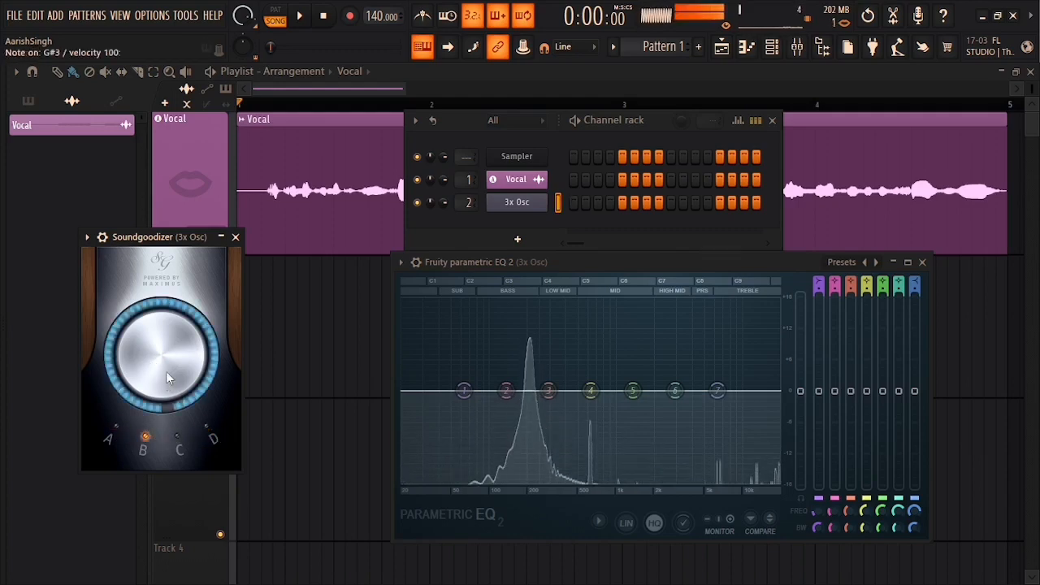
drag(176, 372, 176, 356)
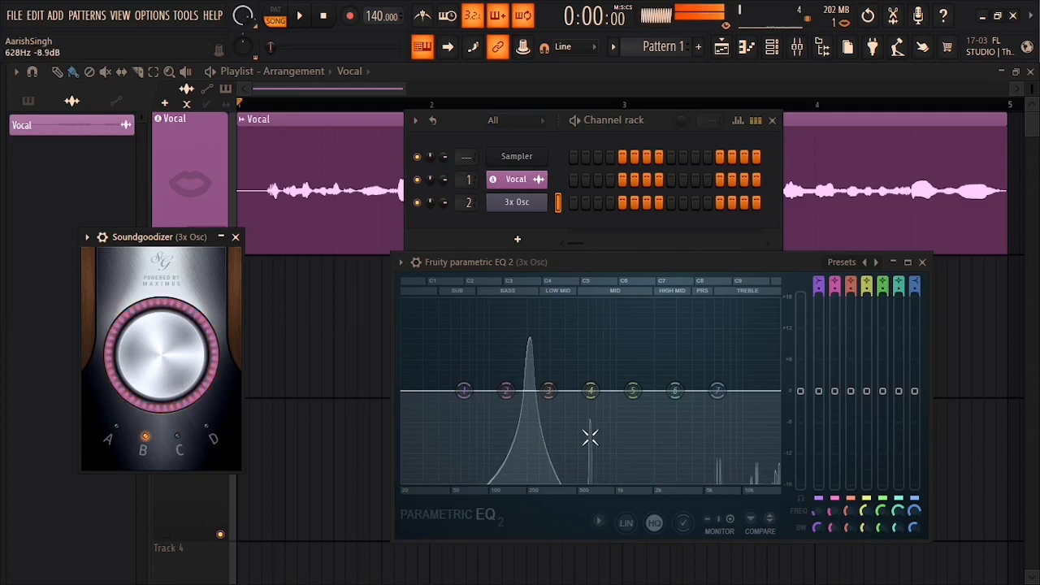
Step: Audition Soundgoodizer modes C and D on the test note, tweak the amount, then close it
click(178, 439)
key(h)
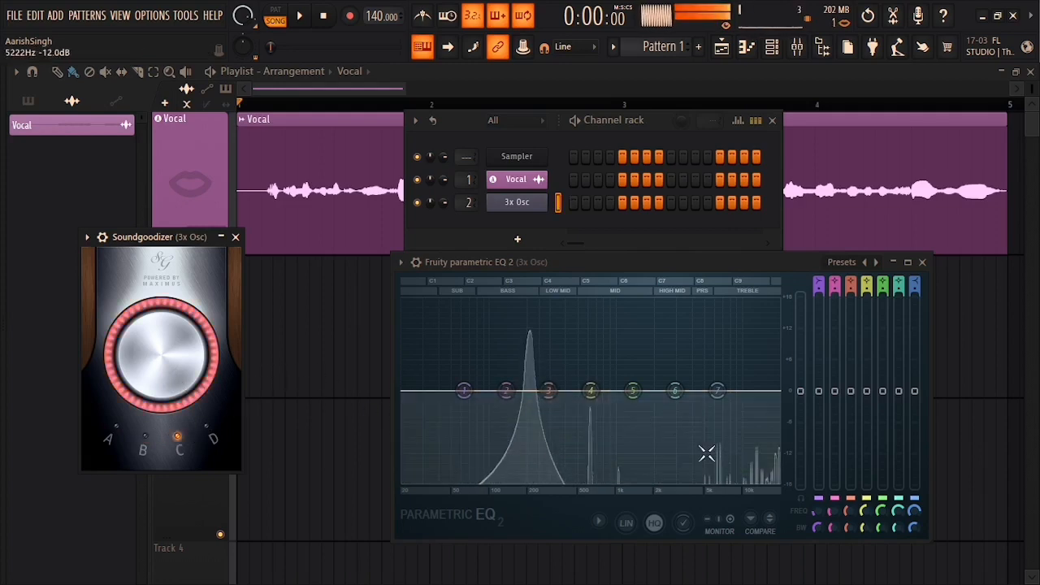
click(206, 429)
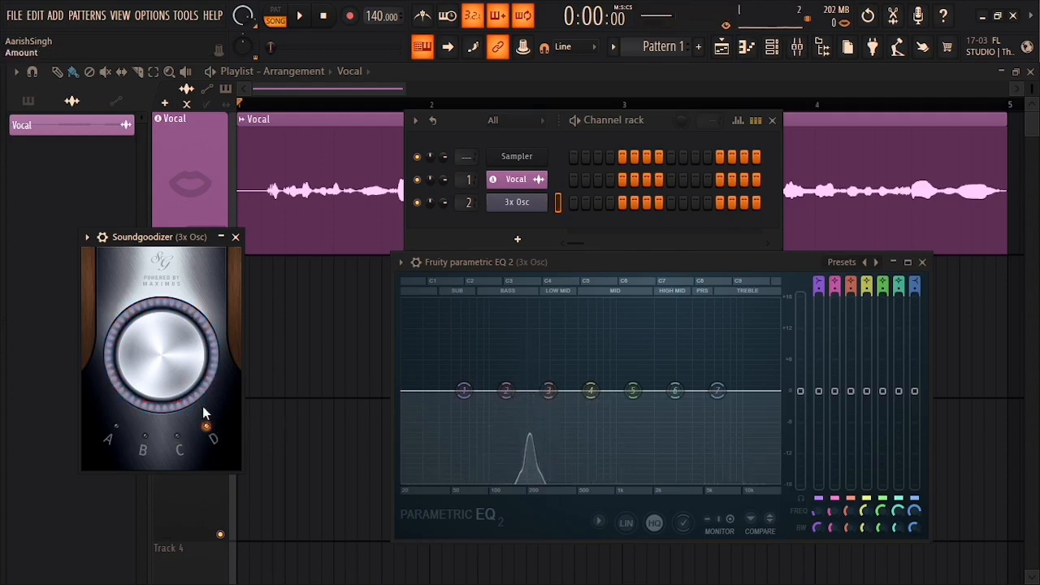
key(h)
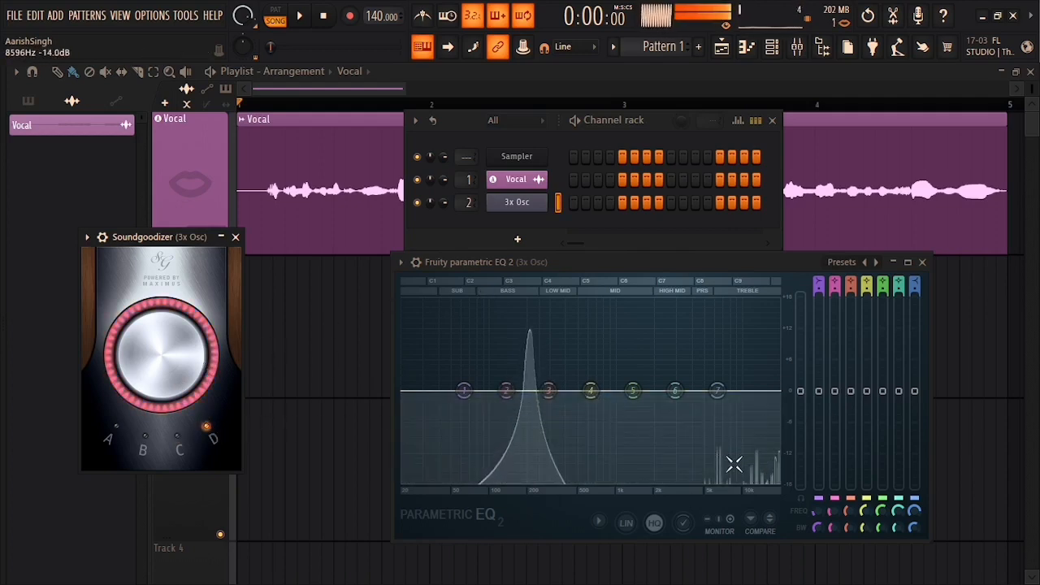
key(h)
drag(188, 347, 188, 341)
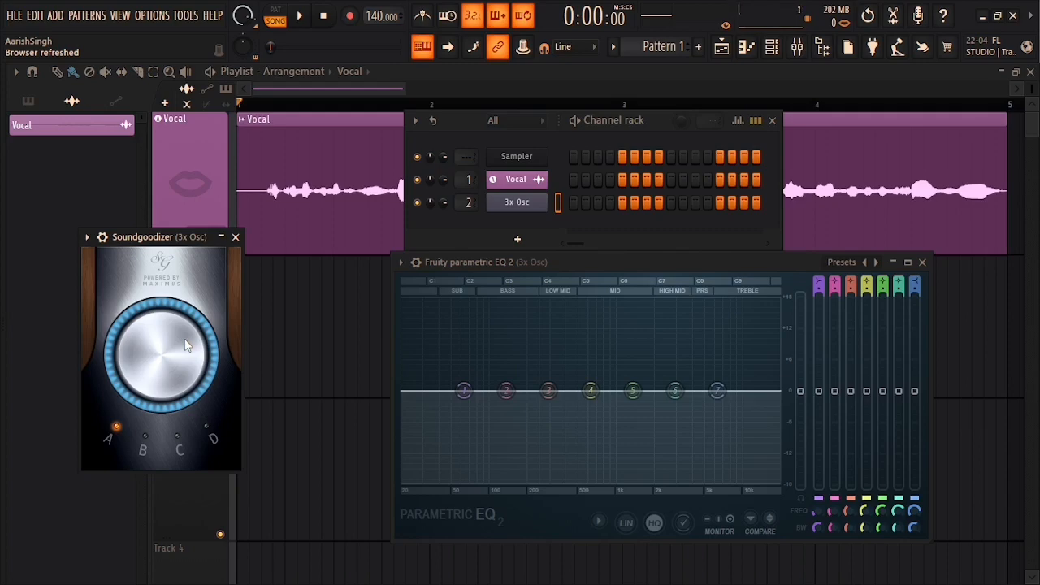
click(235, 237)
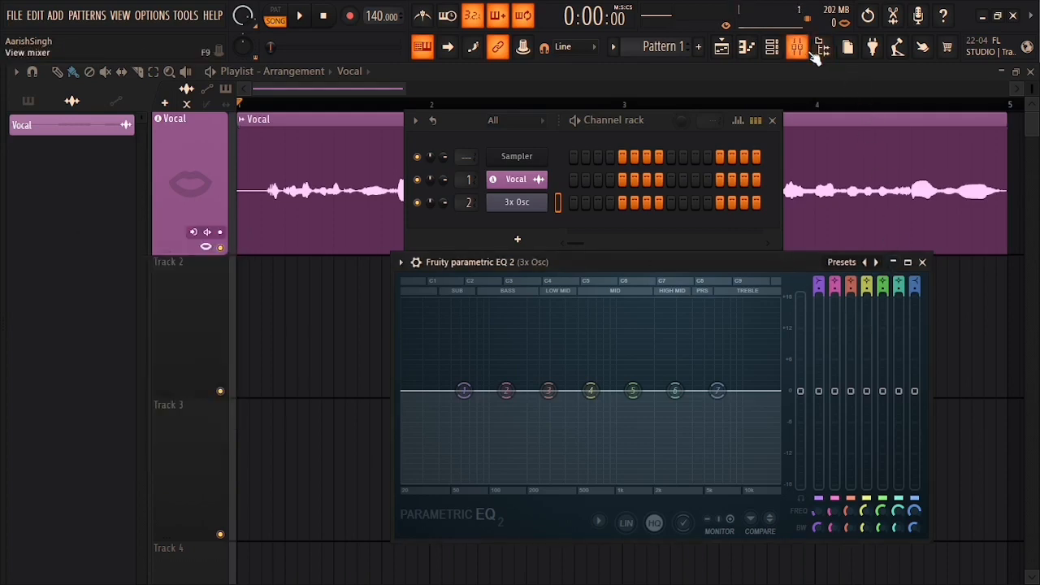
Step: Delete the 3x Osc channel and close the Parametric EQ 2 window
right_click(551, 203)
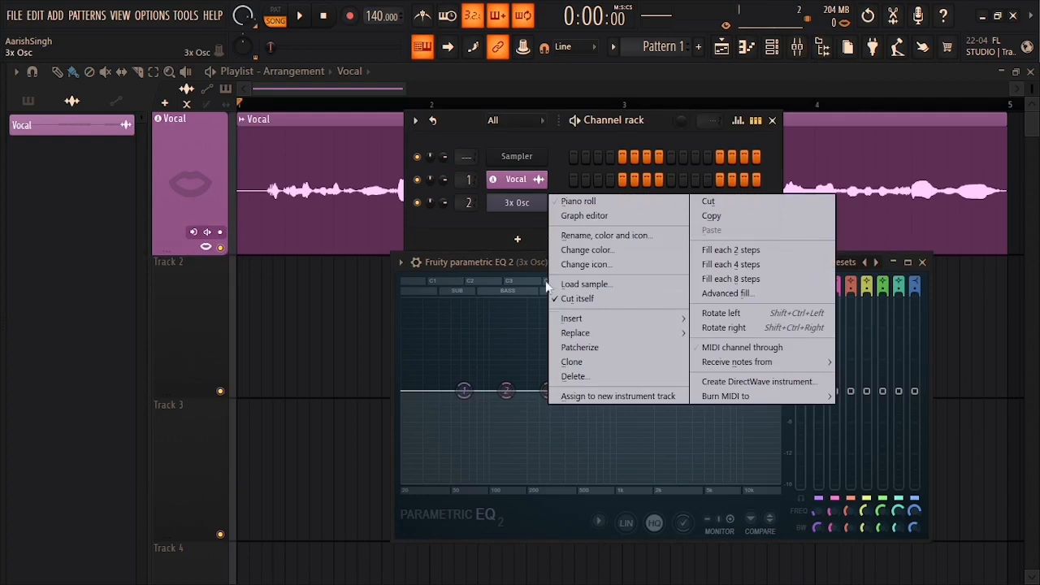
click(583, 378)
click(578, 349)
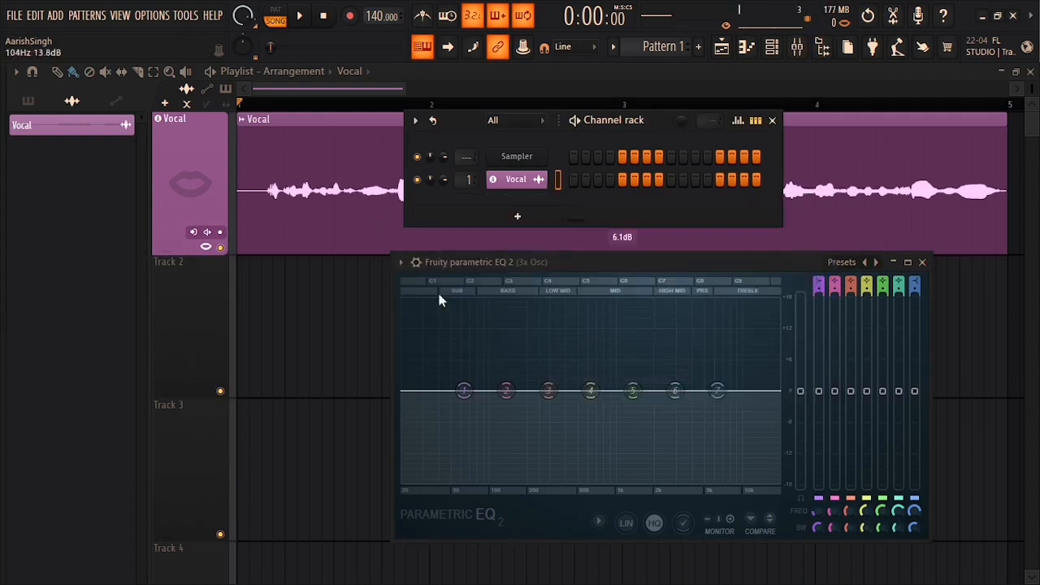
click(924, 263)
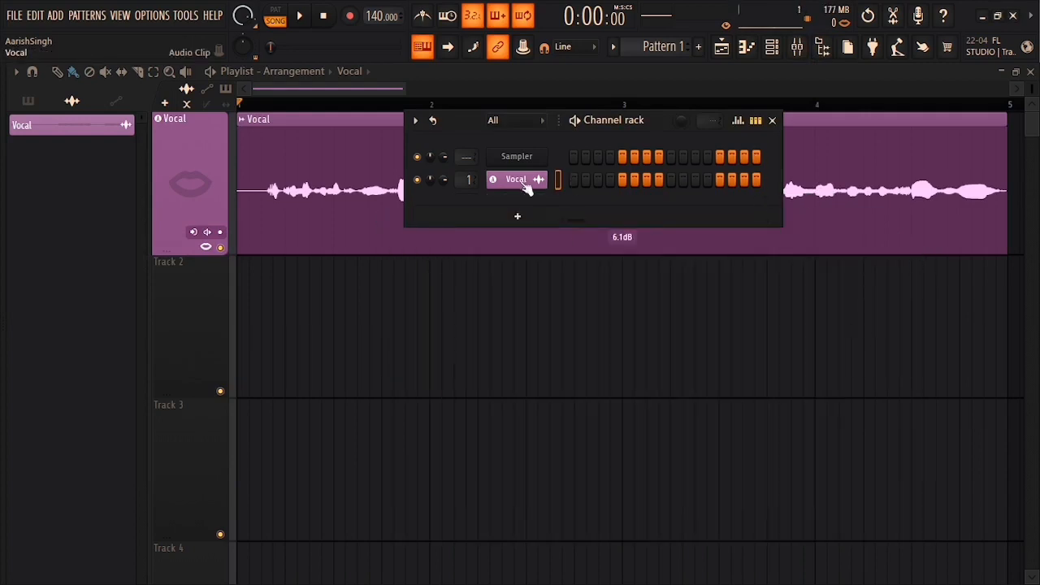
Step: Open the Vocal mixer insert and load Soundgoodizer into its first effect slot
double_click(468, 180)
click(903, 261)
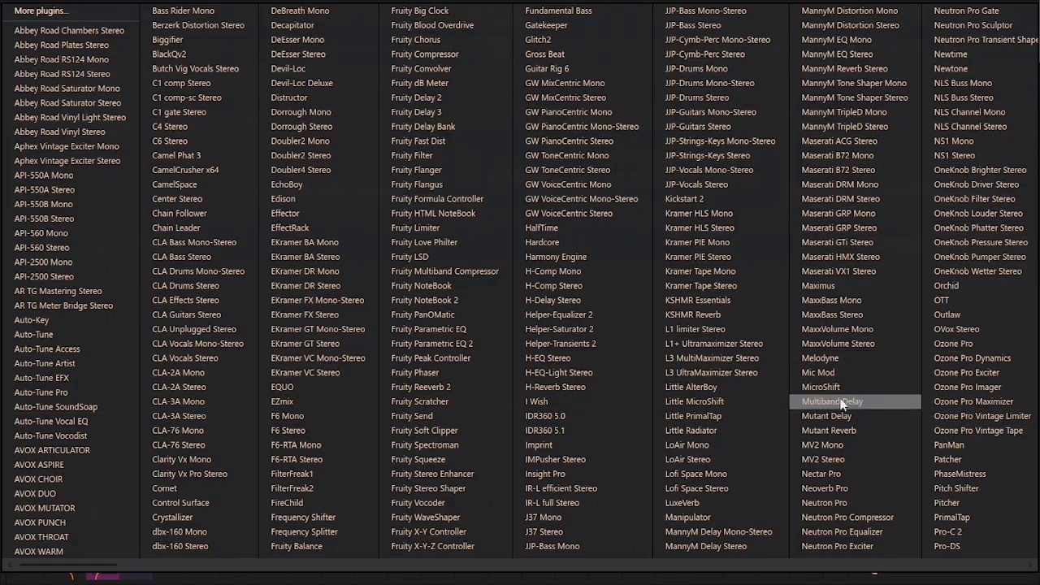
scroll(737, 229, down, 2)
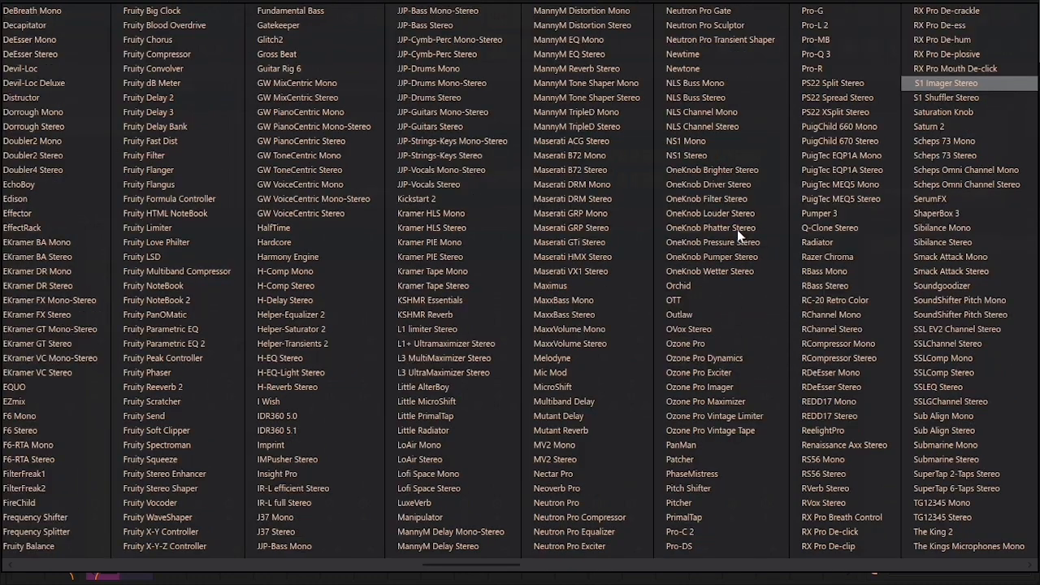
click(942, 285)
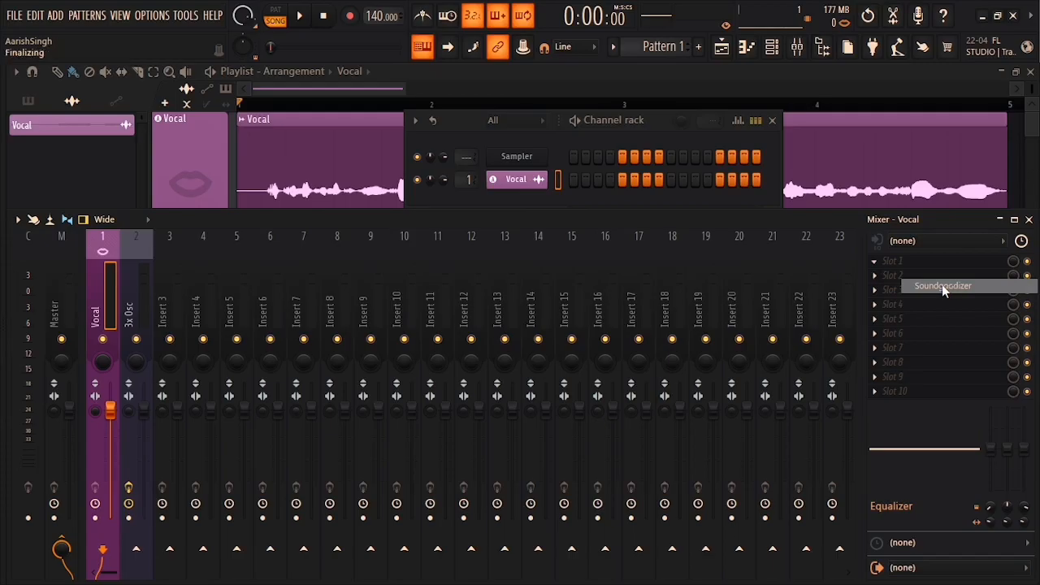
Step: Center the Soundgoodizer window, play the song at zero amount, then again while raising the amount
drag(204, 235, 593, 198)
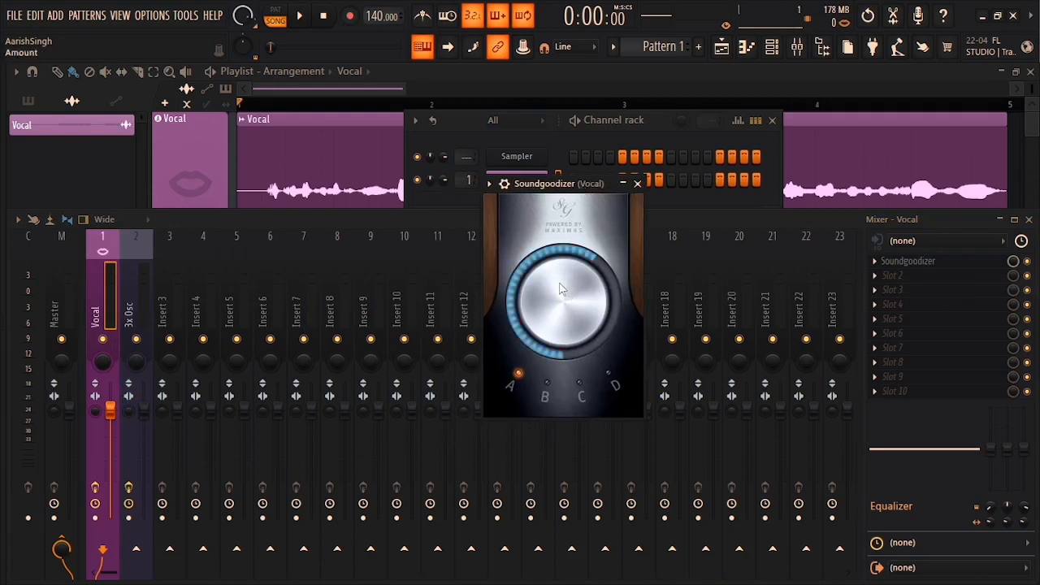
drag(563, 303, 563, 376)
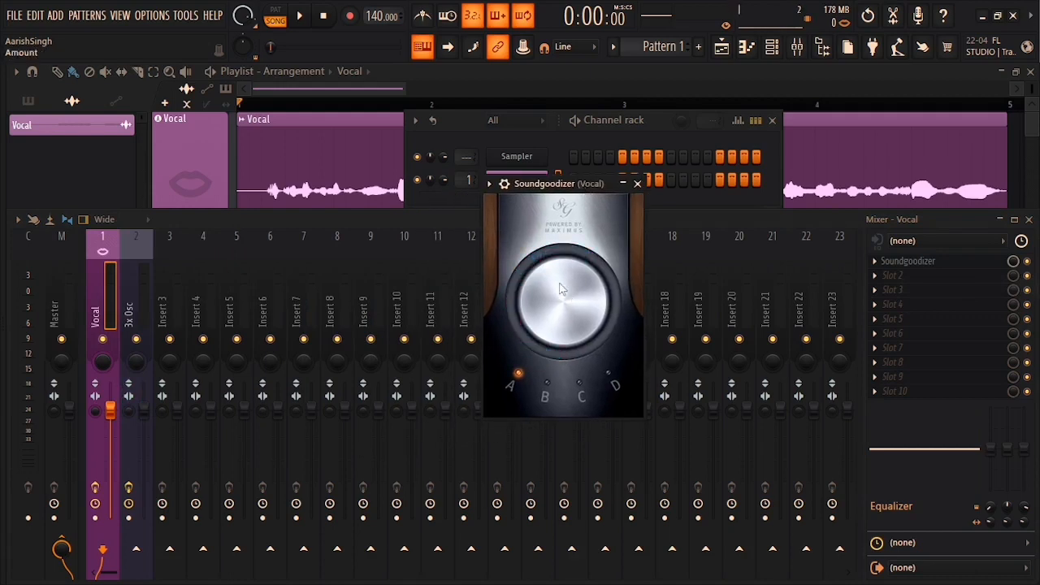
key(space)
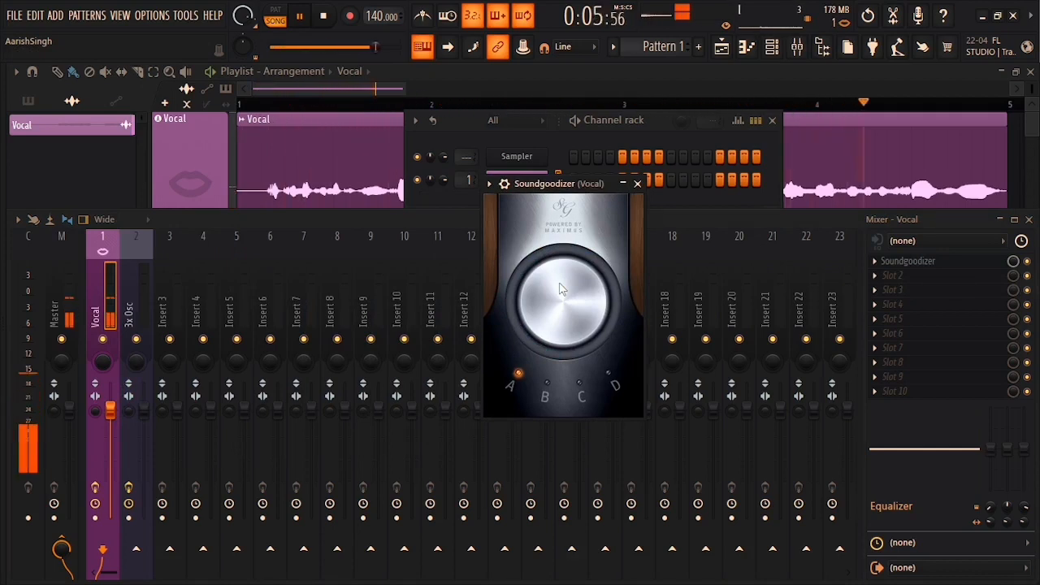
key(space)
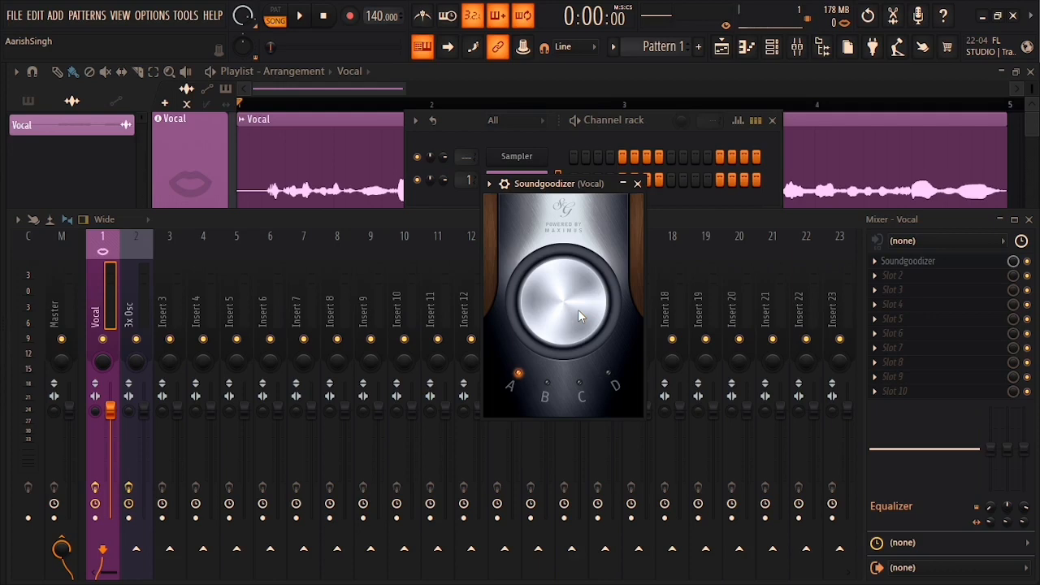
key(space)
drag(578, 309, 578, 191)
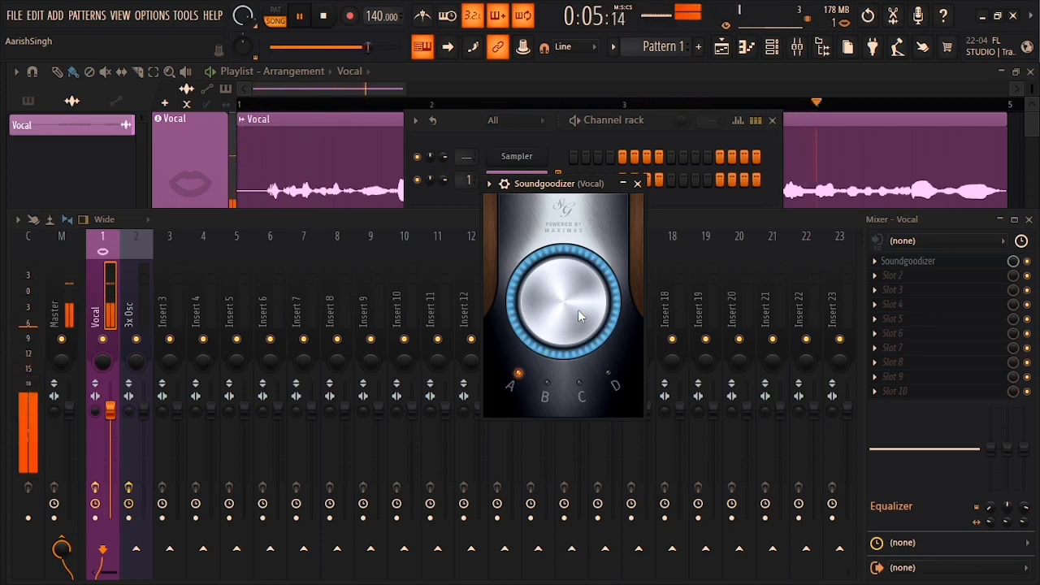
key(space)
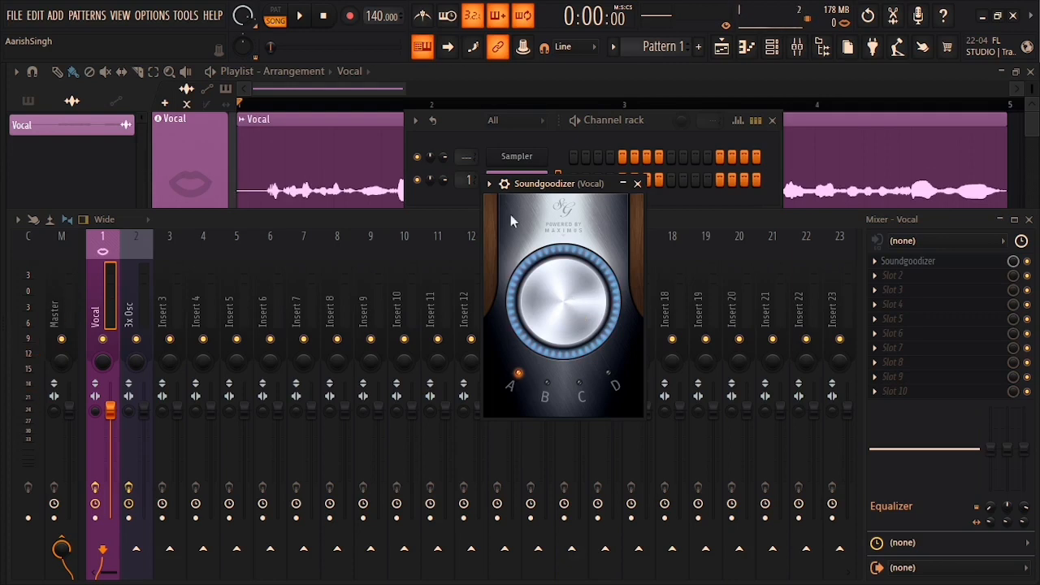
Step: Cycle Soundgoodizer through modes B, C, D back to A, settling the amount near three-quarters
click(542, 392)
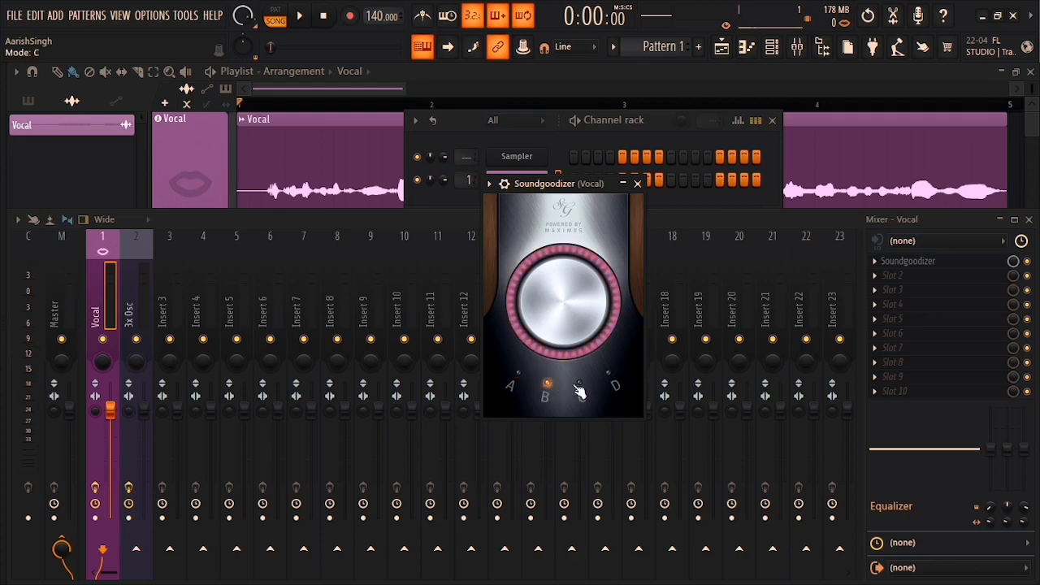
click(610, 385)
click(611, 387)
click(520, 378)
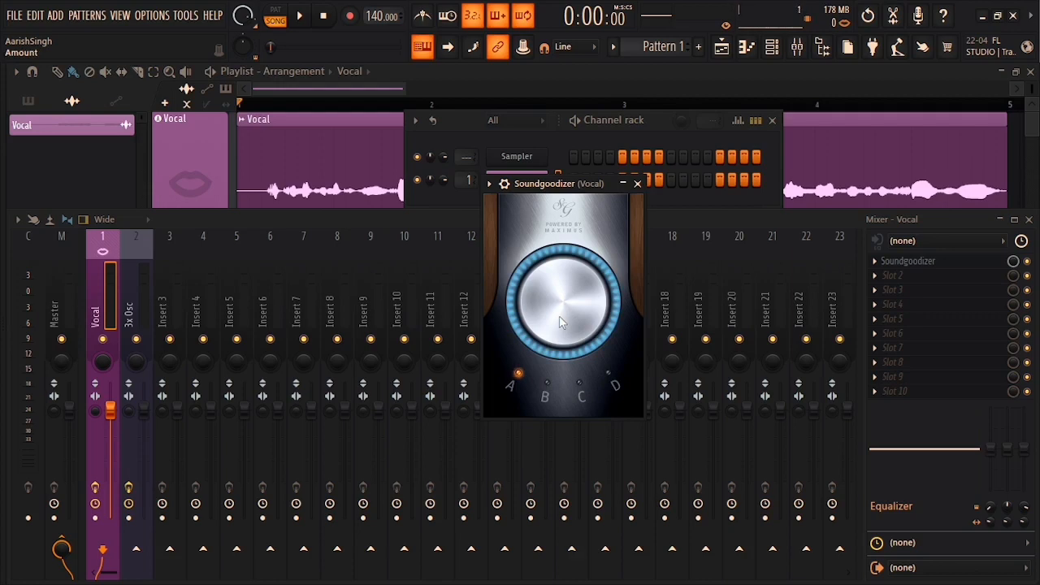
drag(563, 301, 563, 342)
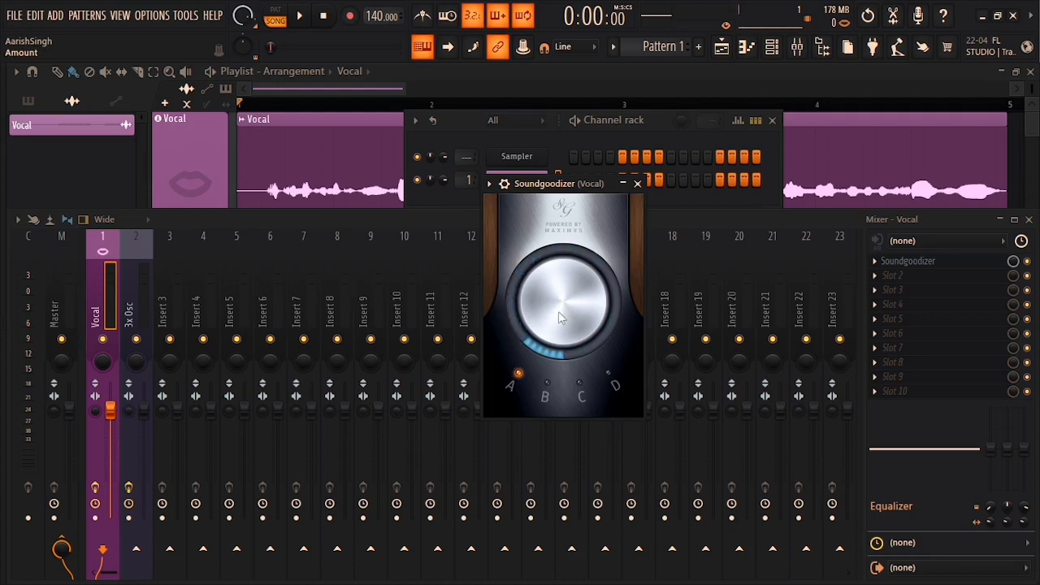
drag(563, 341, 564, 301)
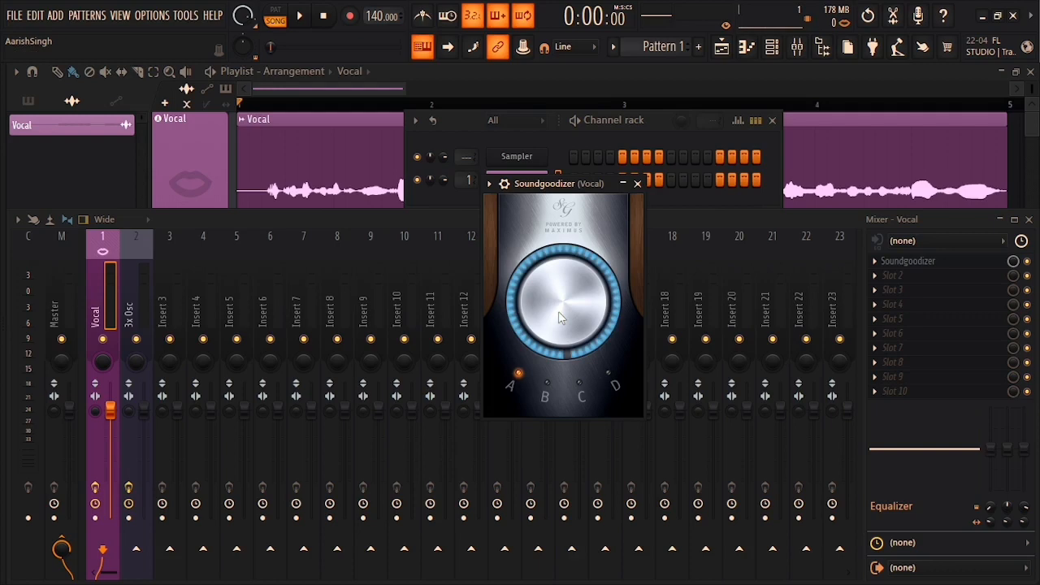
drag(566, 293, 568, 309)
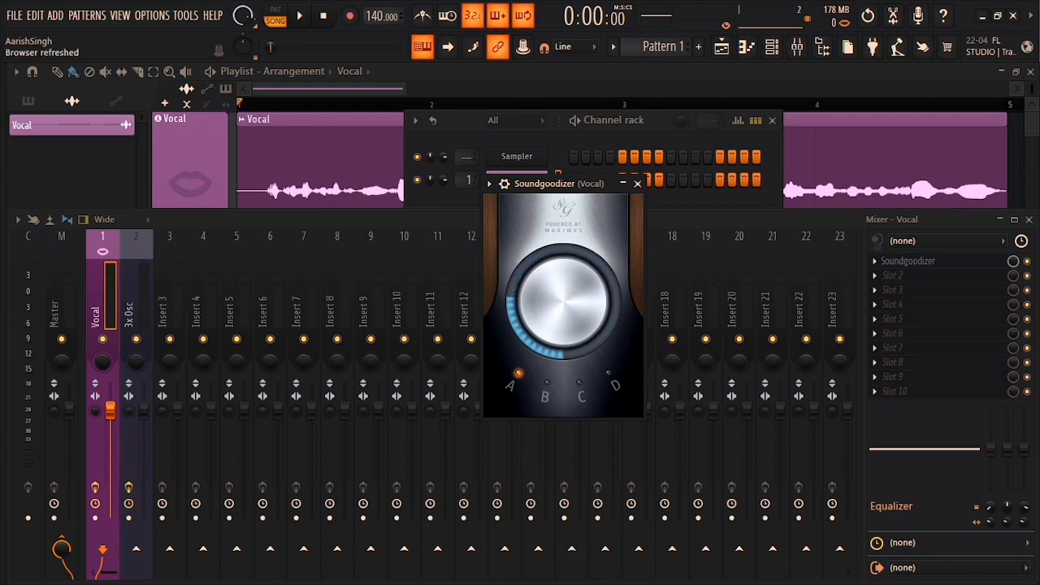
Step: Retry other modes, return to mode A, and audition the vocal with the amount around 40%
click(548, 384)
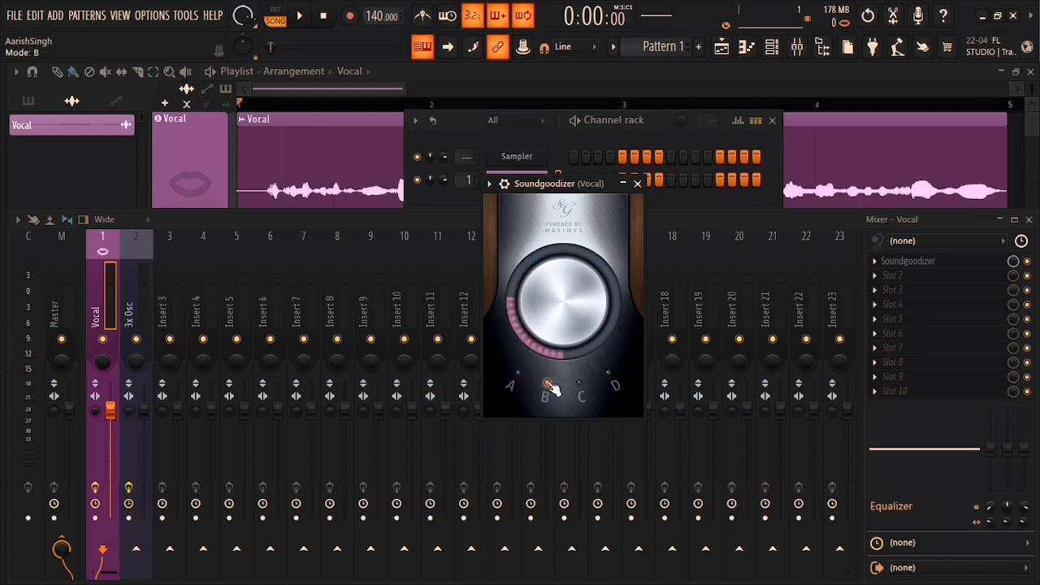
click(579, 384)
click(518, 375)
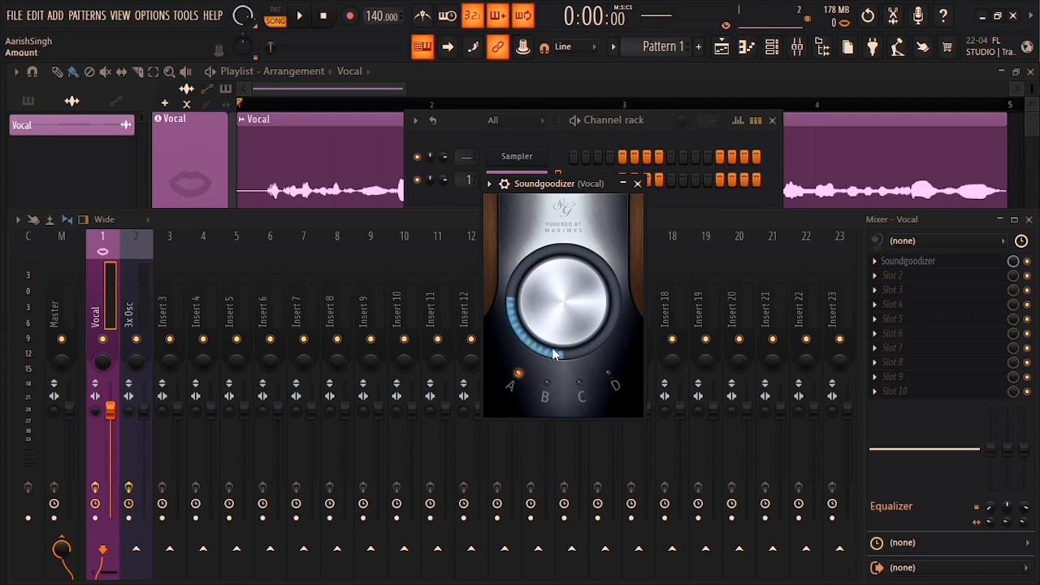
drag(564, 301, 563, 253)
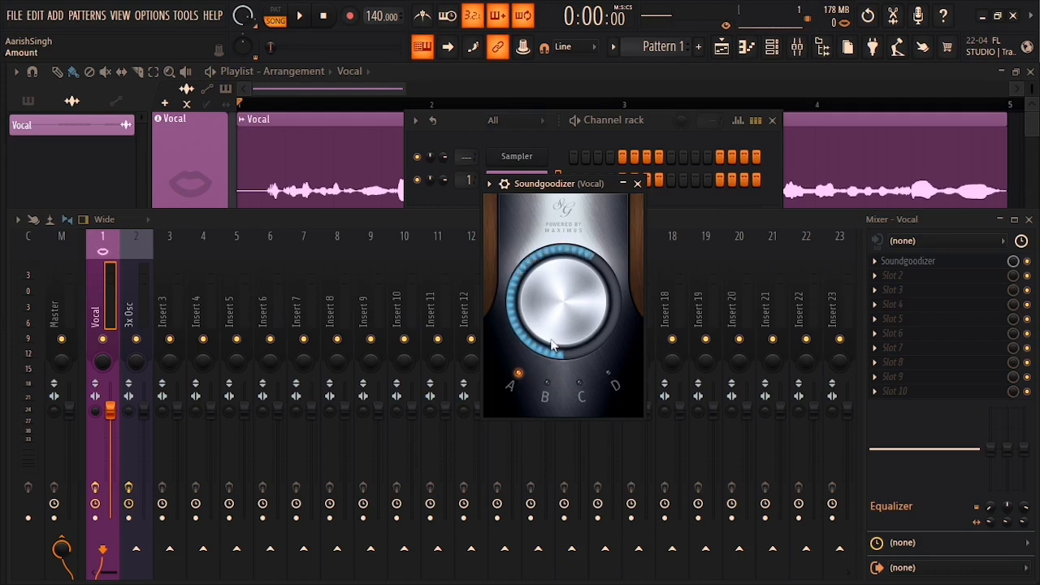
key(space)
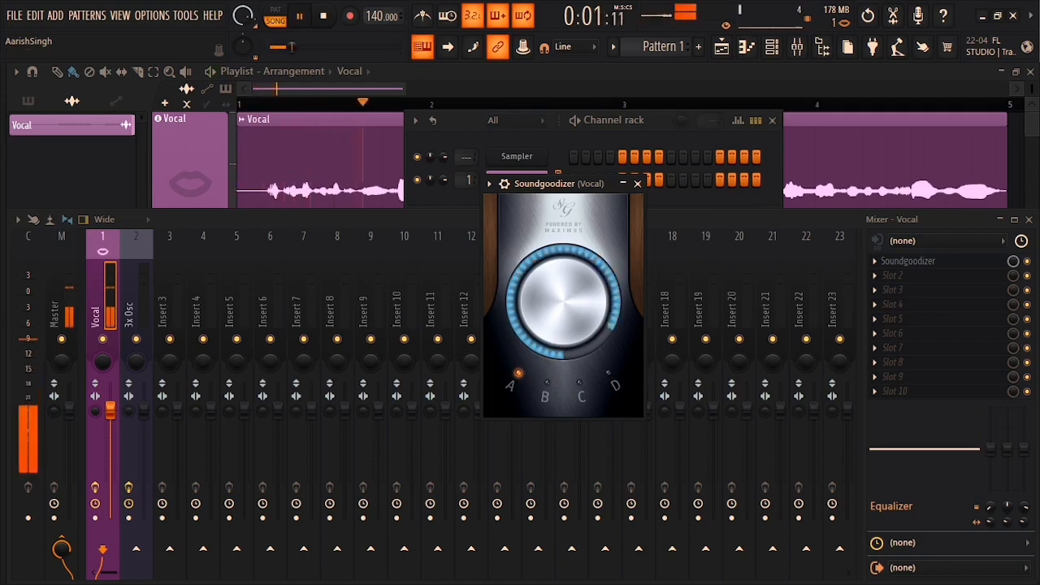
drag(567, 307, 567, 382)
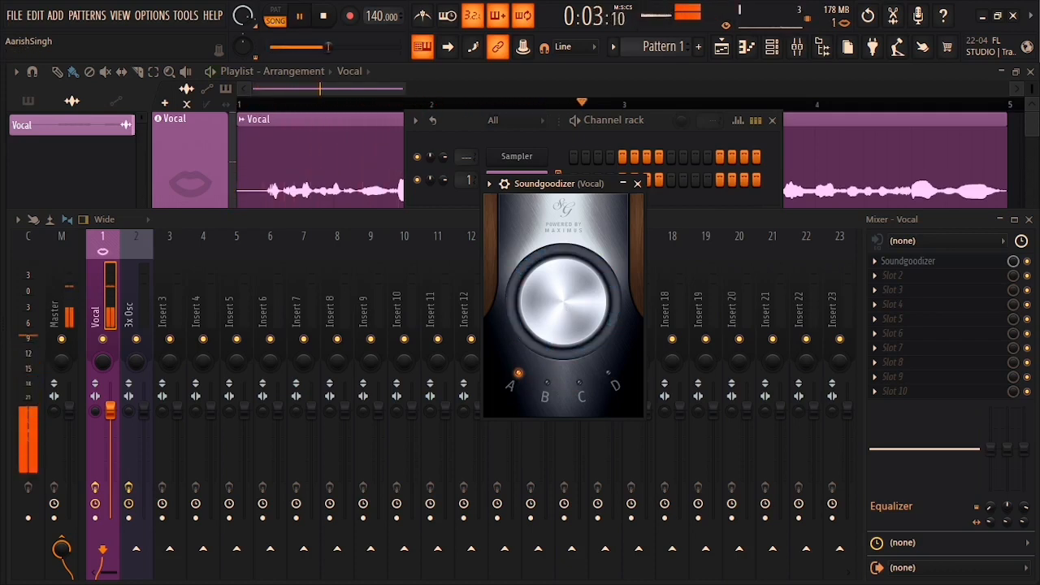
key(space)
drag(567, 308, 567, 277)
key(space)
key(space)
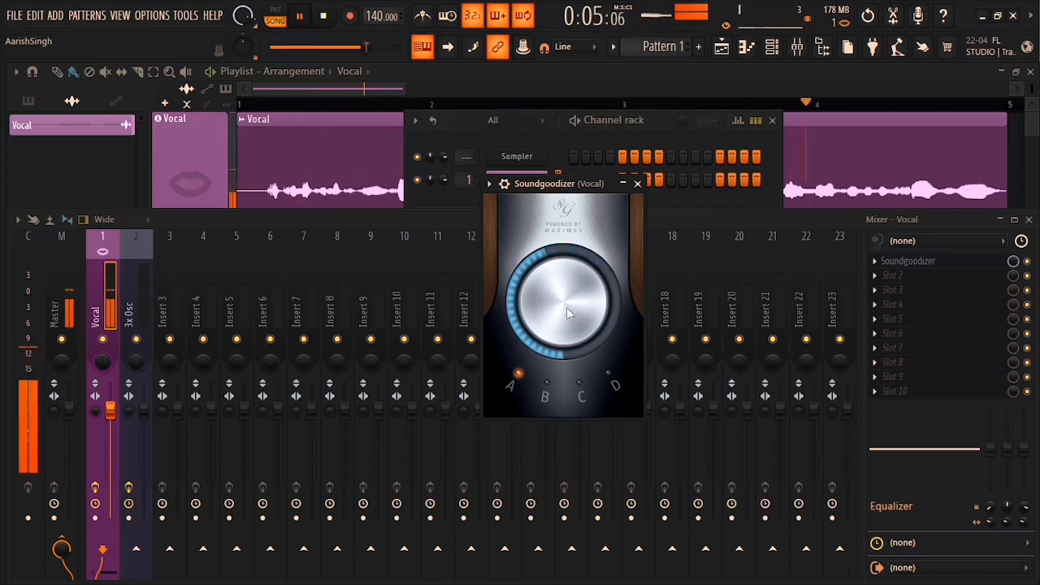
key(space)
Step: Play the vocal with Soundgoodizer bypassed then re-enabled, and set its amount to about a quarter
click(504, 183)
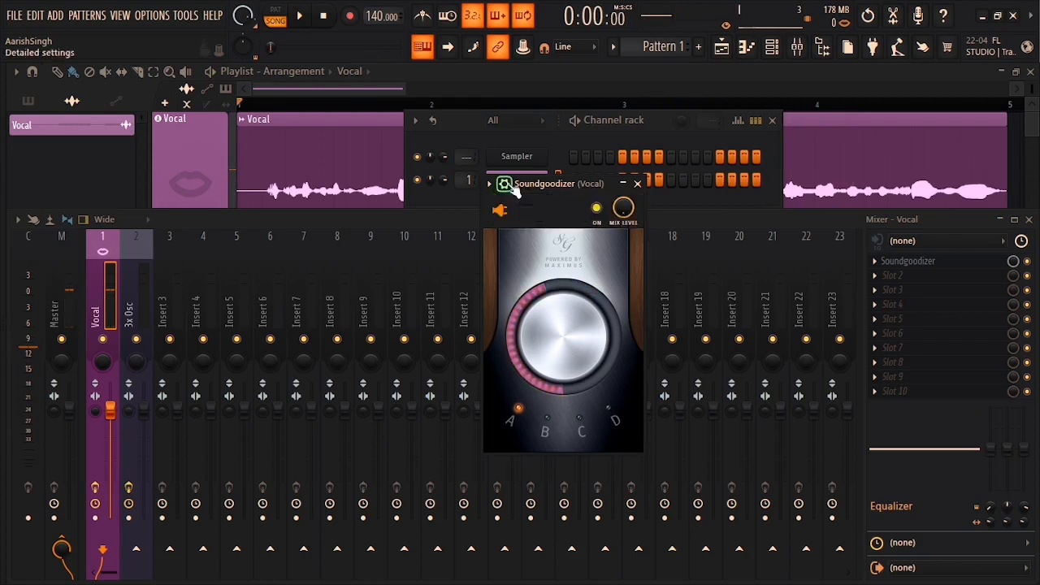
click(598, 209)
key(space)
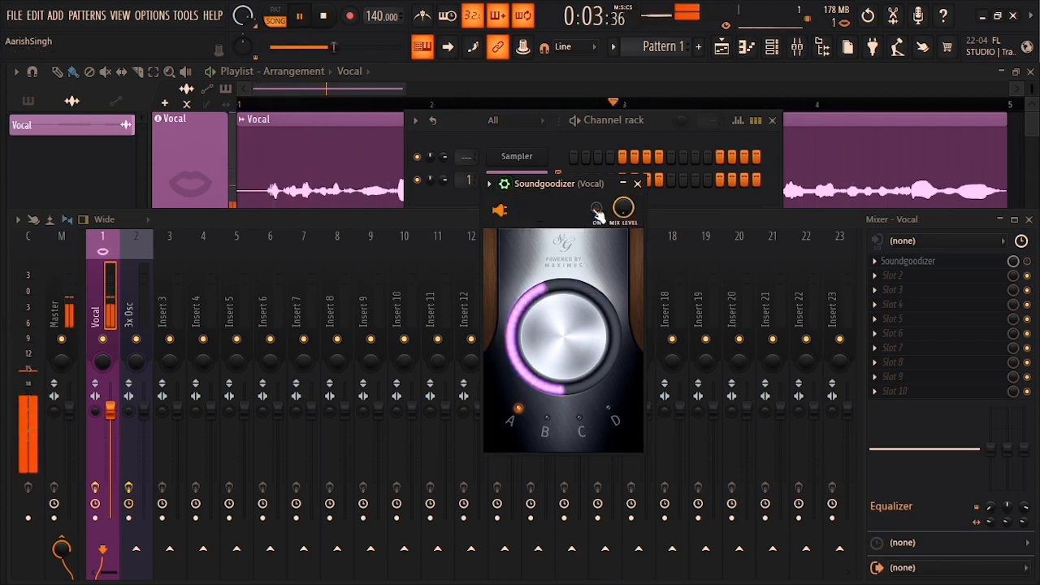
key(space)
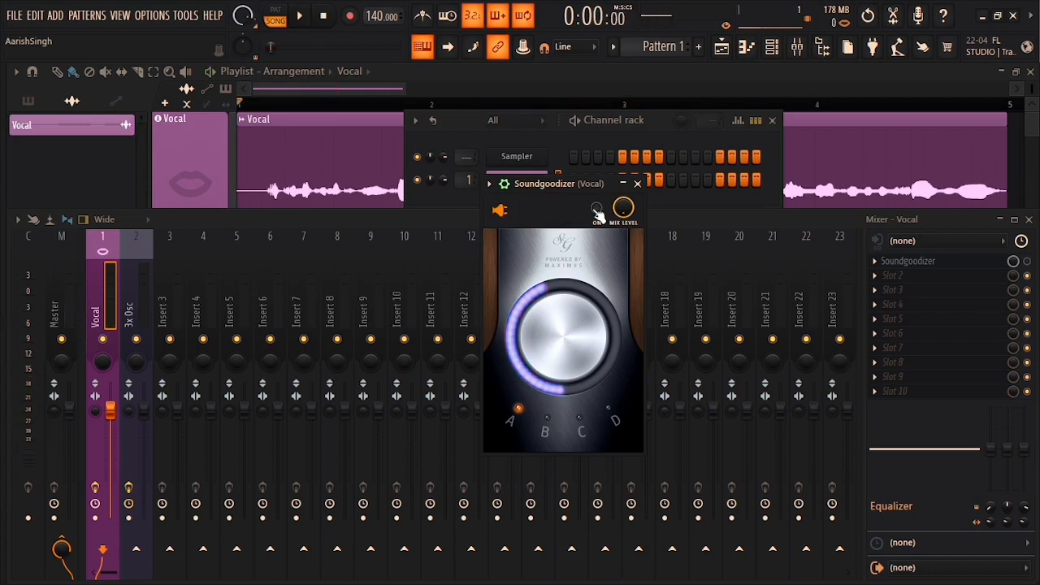
click(596, 210)
key(space)
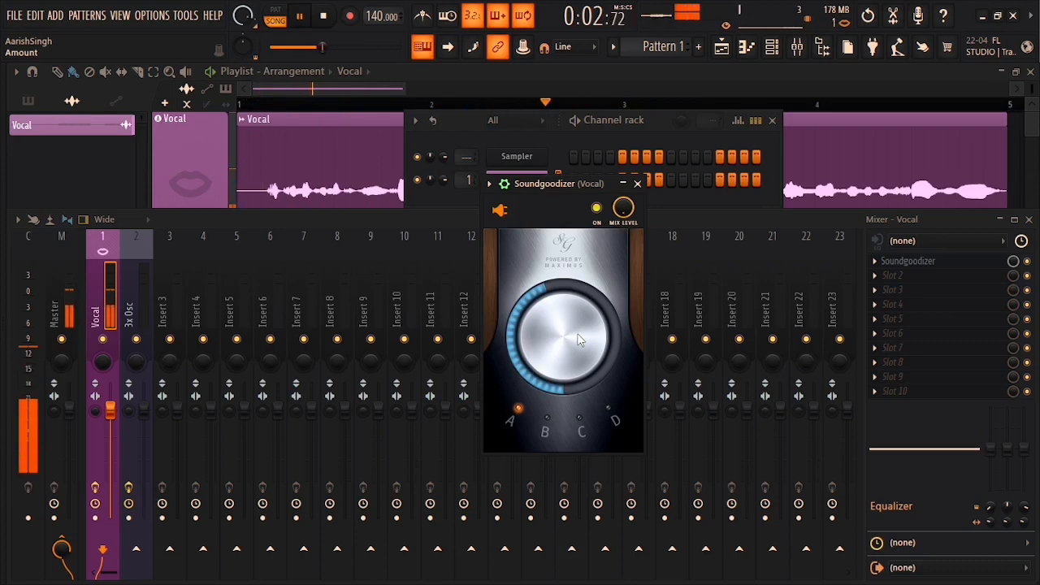
key(space)
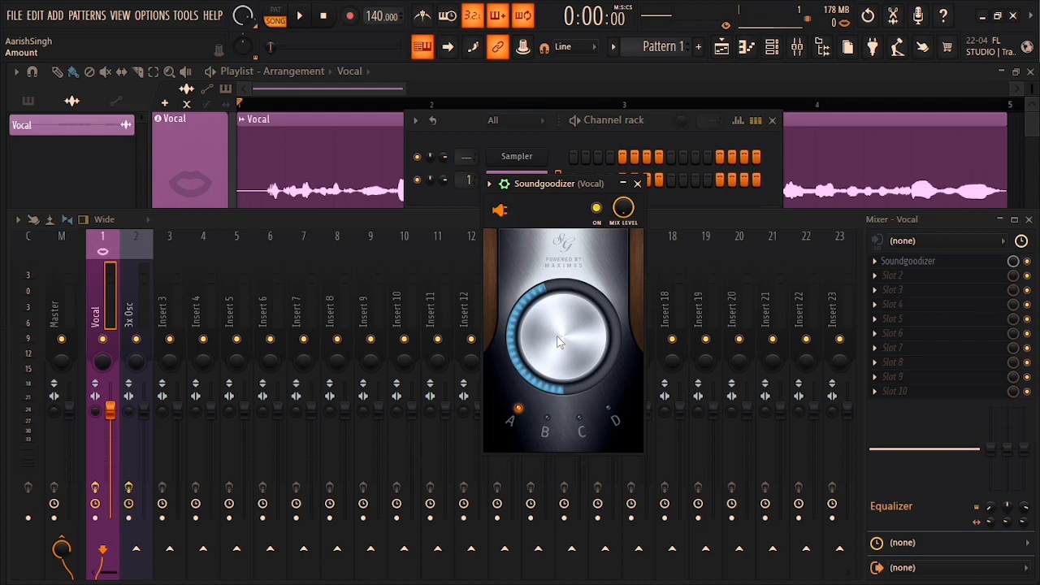
drag(558, 342, 558, 274)
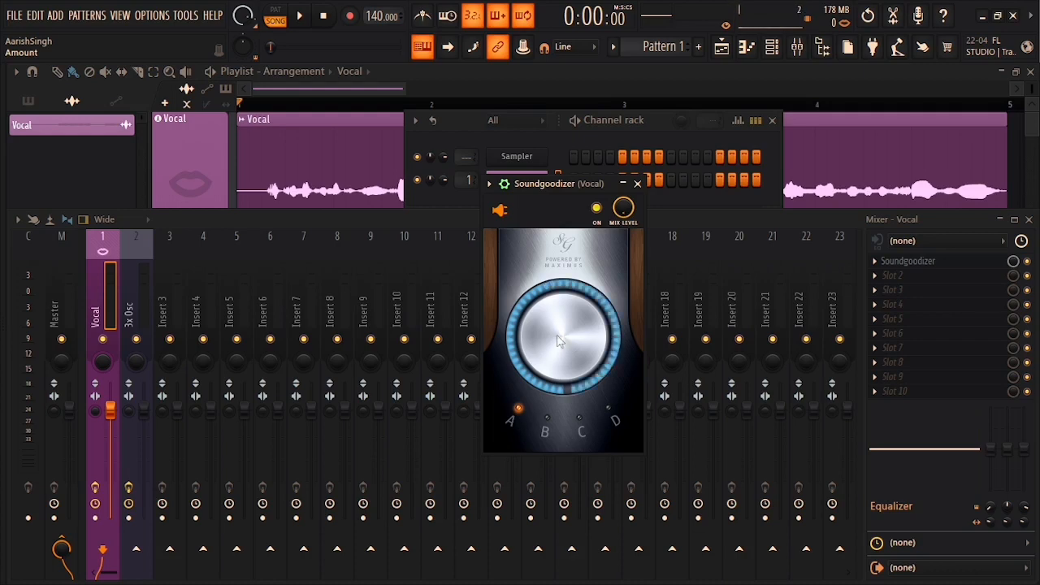
drag(558, 341, 558, 417)
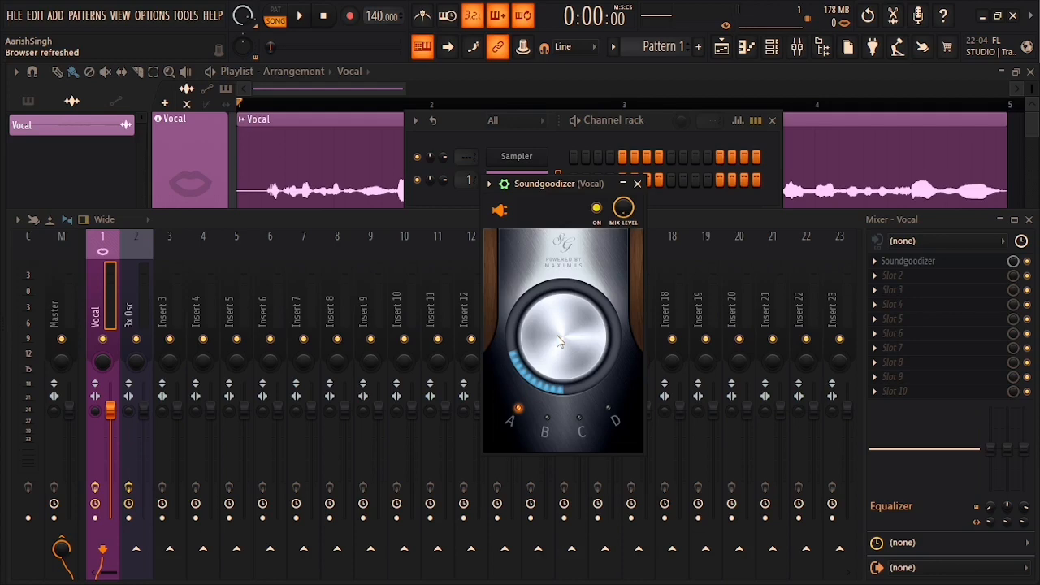
Step: Audition Soundgoodizer modes B and C on the vocal during playback
click(549, 421)
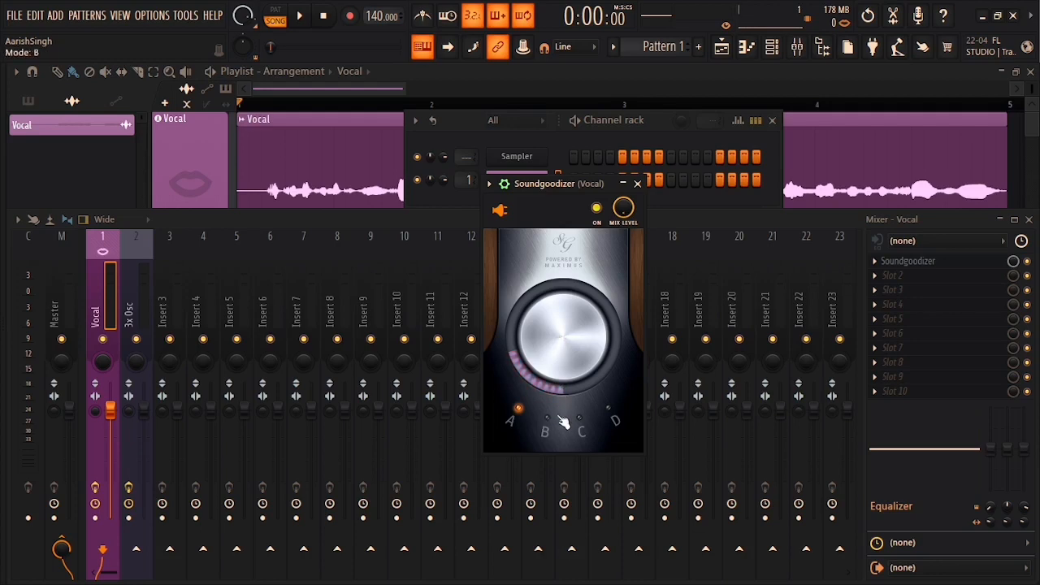
key(space)
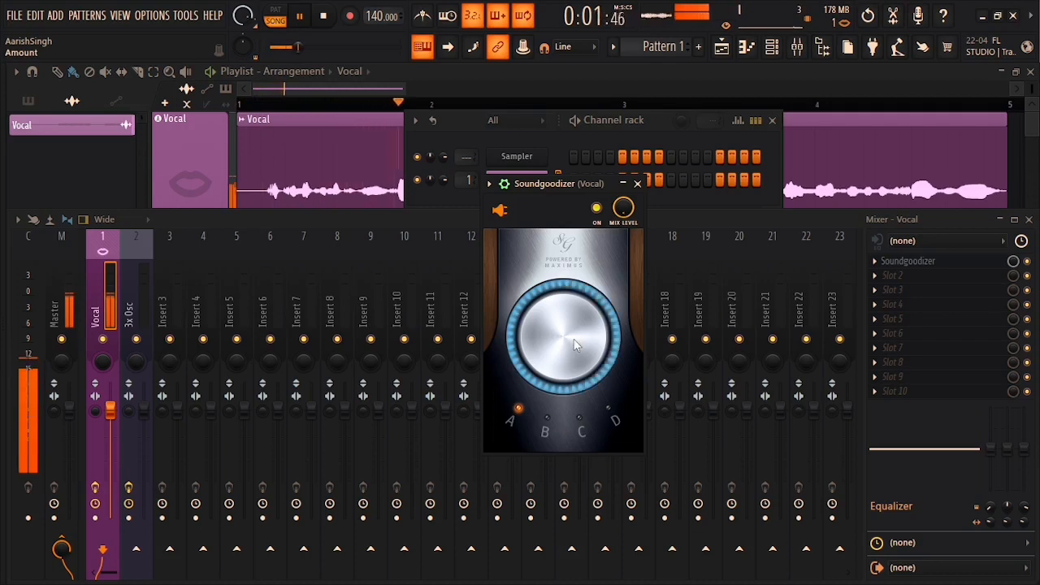
key(space)
click(592, 416)
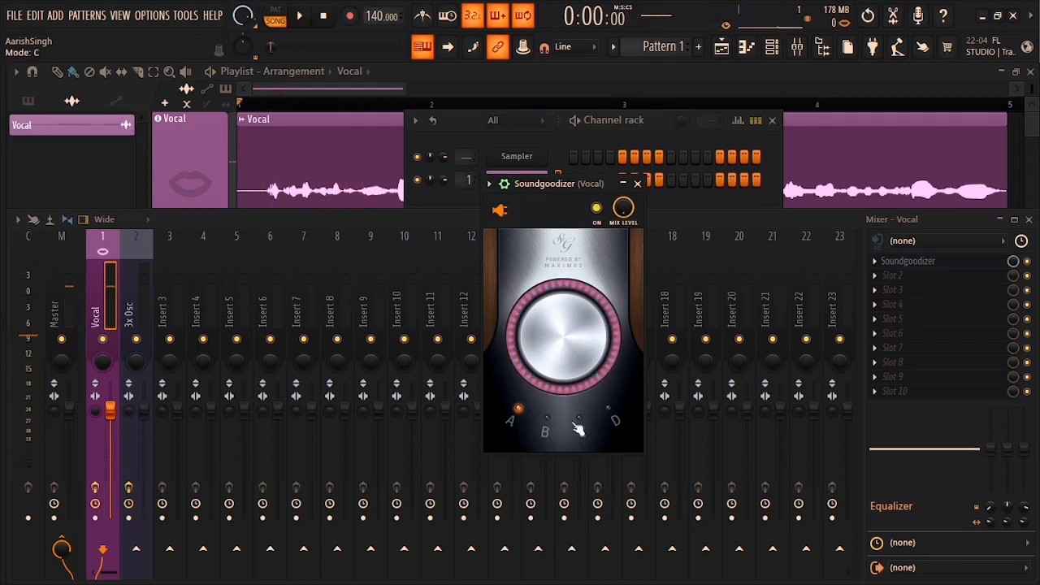
click(546, 429)
key(space)
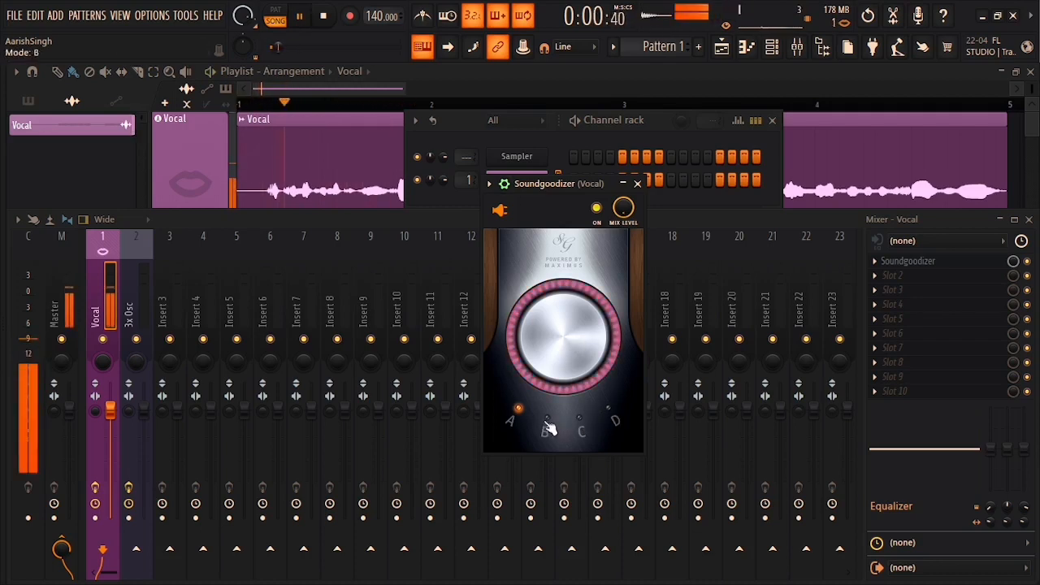
click(583, 429)
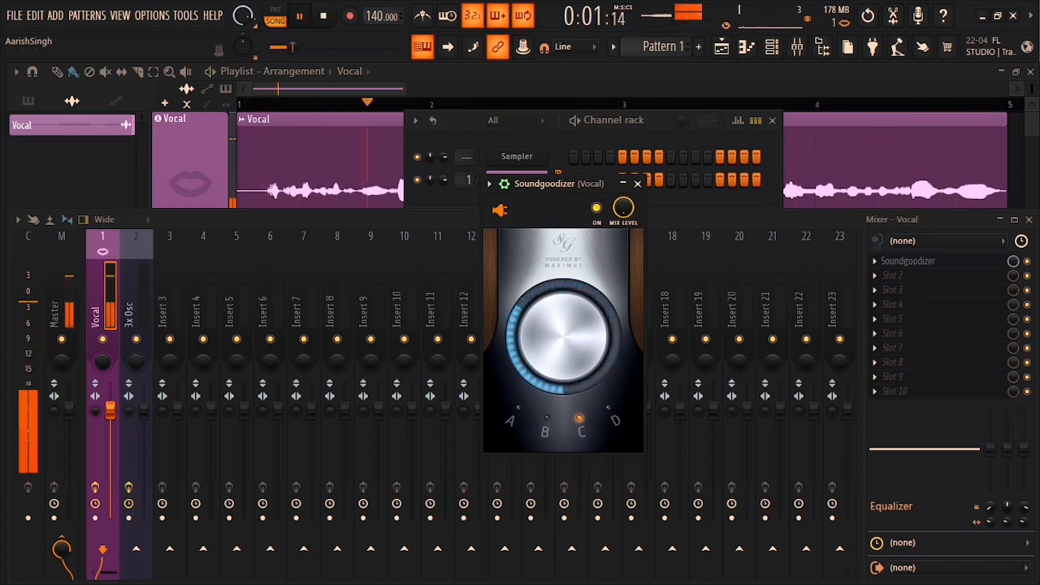
key(space)
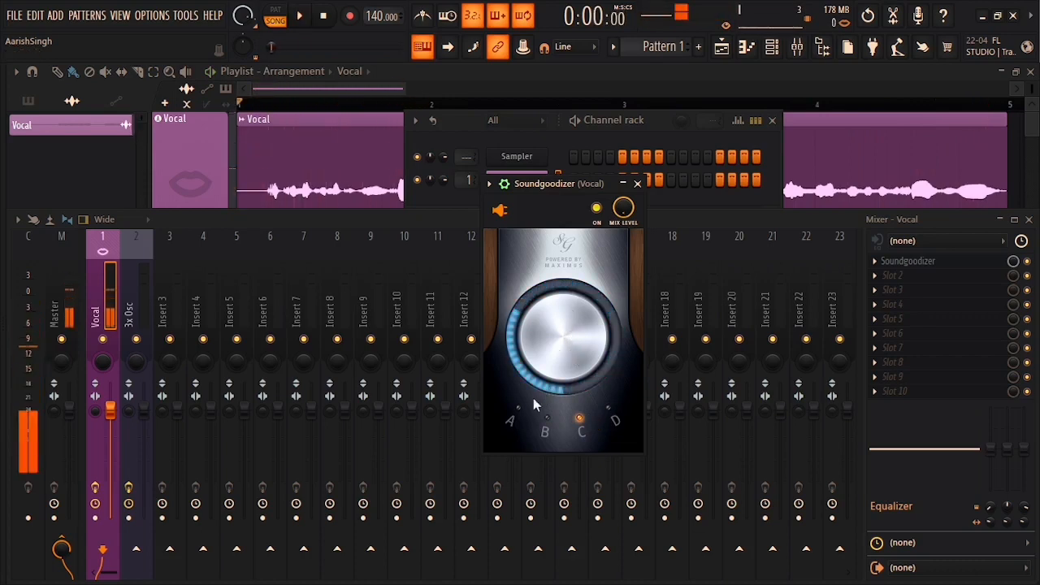
Step: Compare mode A against mode C, finishing with Soundgoodizer on mode C and playback stopped
click(521, 407)
key(space)
key(space)
click(578, 418)
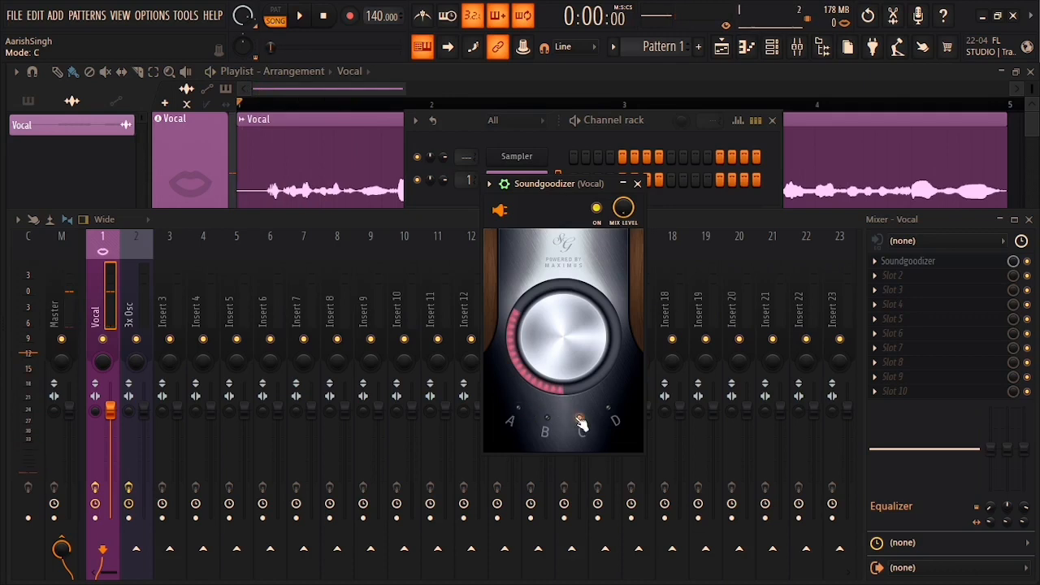
key(space)
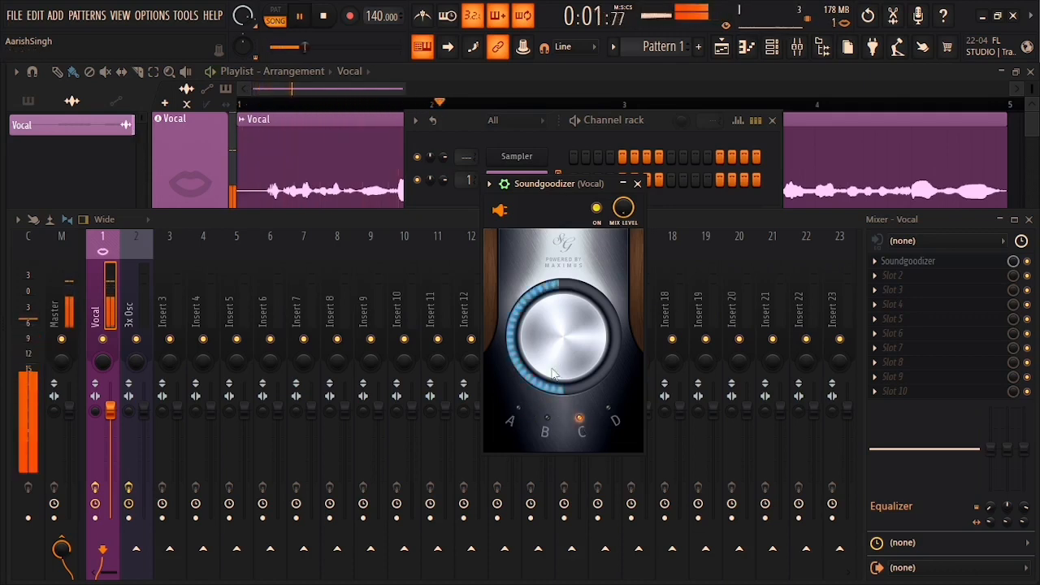
click(519, 408)
key(space)
key(space)
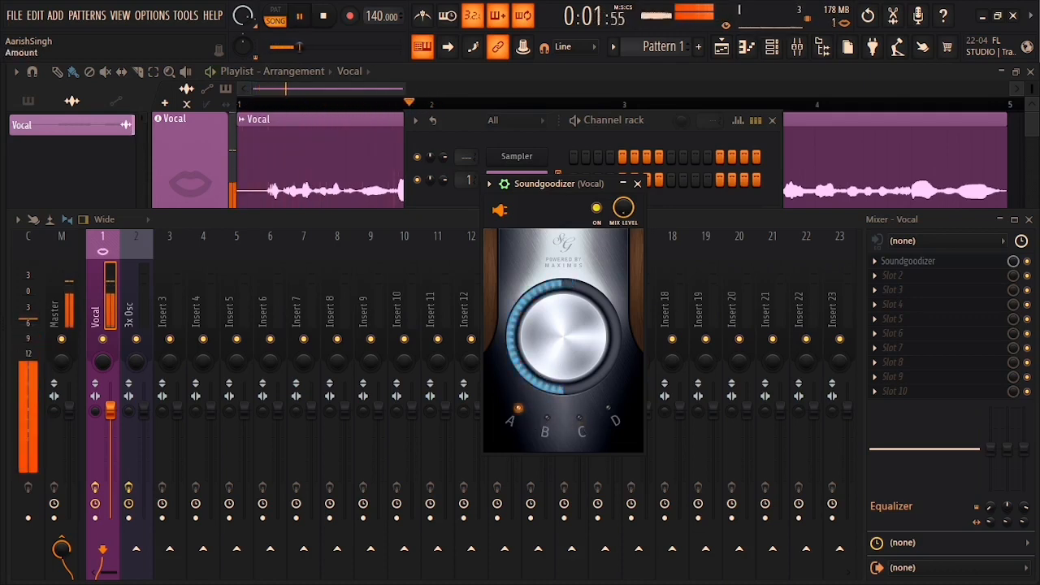
key(space)
click(584, 429)
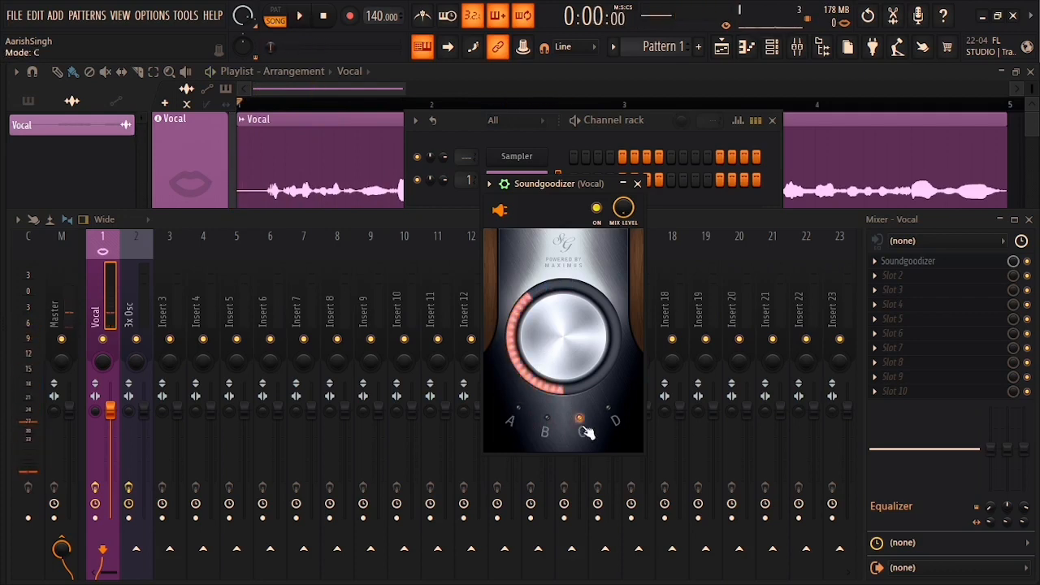
key(space)
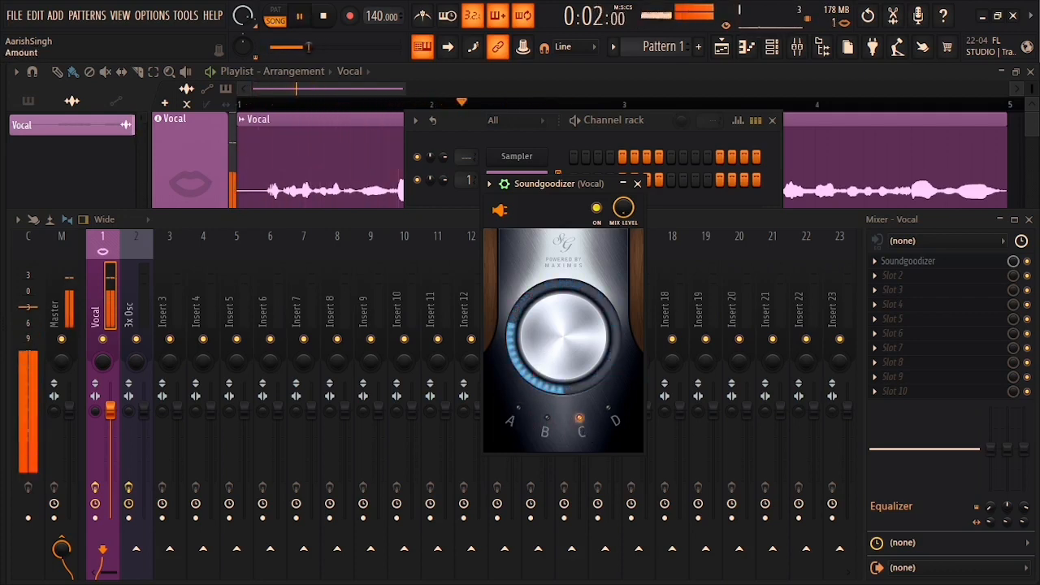
key(space)
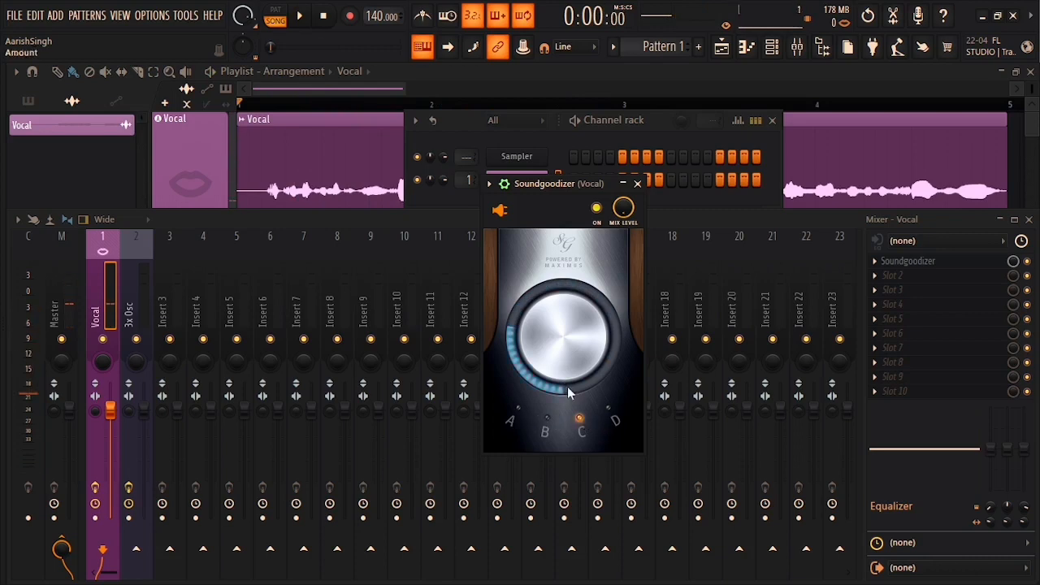
drag(563, 336, 564, 322)
drag(563, 380, 563, 364)
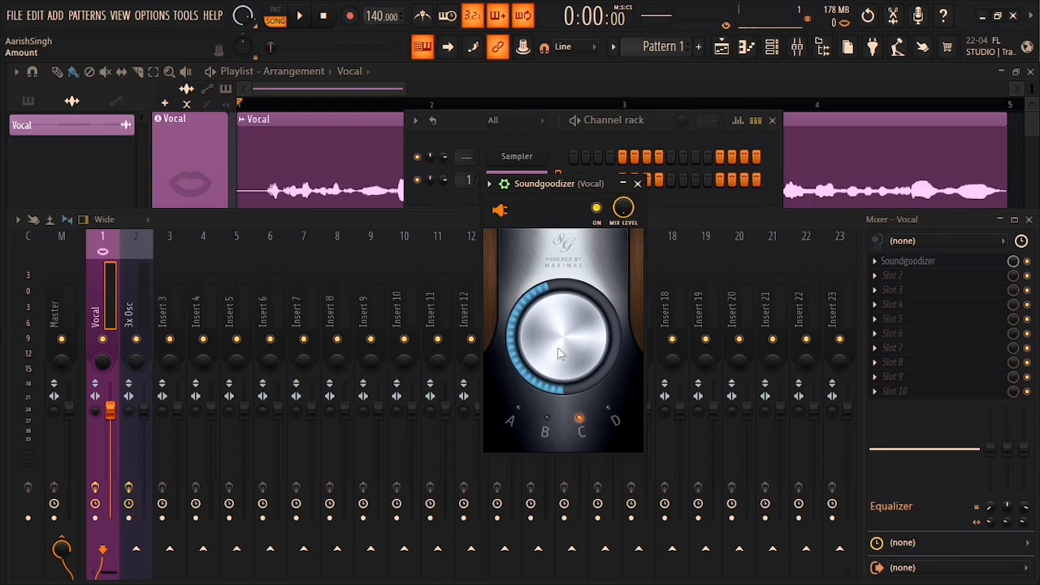
drag(559, 352, 559, 370)
key(space)
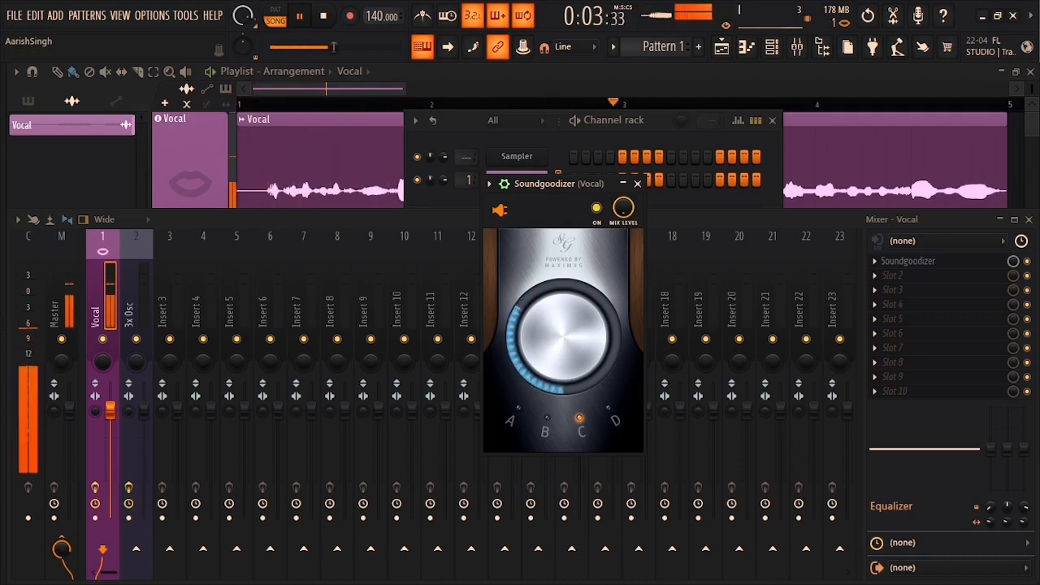
key(space)
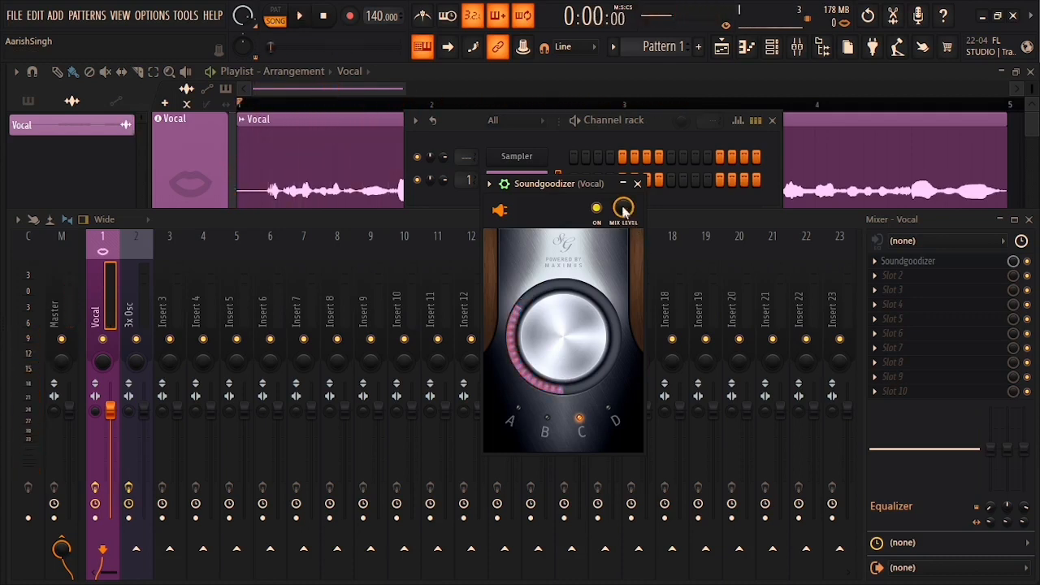
click(597, 208)
key(space)
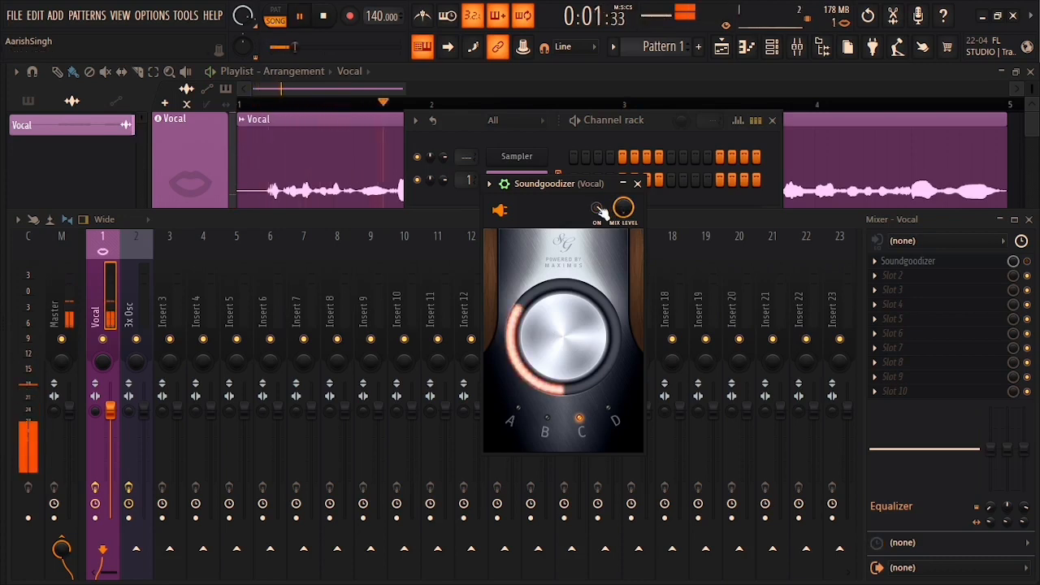
key(space)
click(598, 209)
key(space)
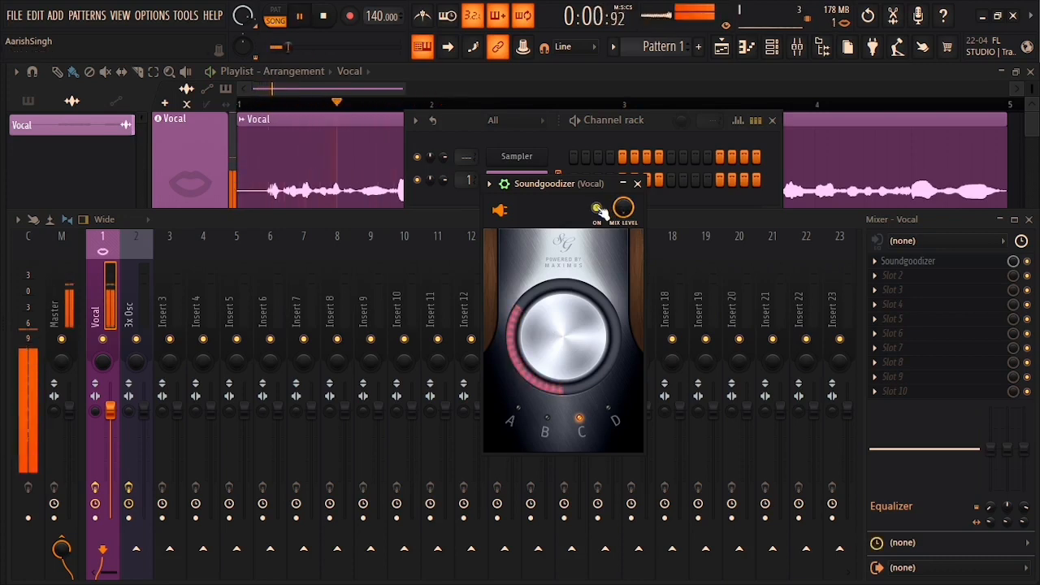
key(space)
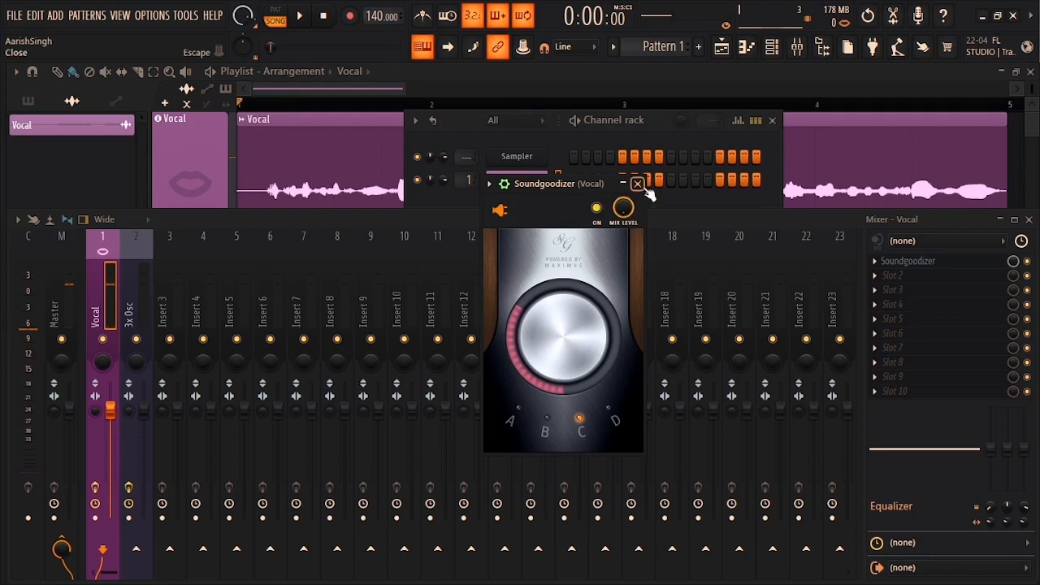
Step: Swap the Soundgoodizer in the Vocal insert's first slot for Fruity Fast Dist
click(639, 185)
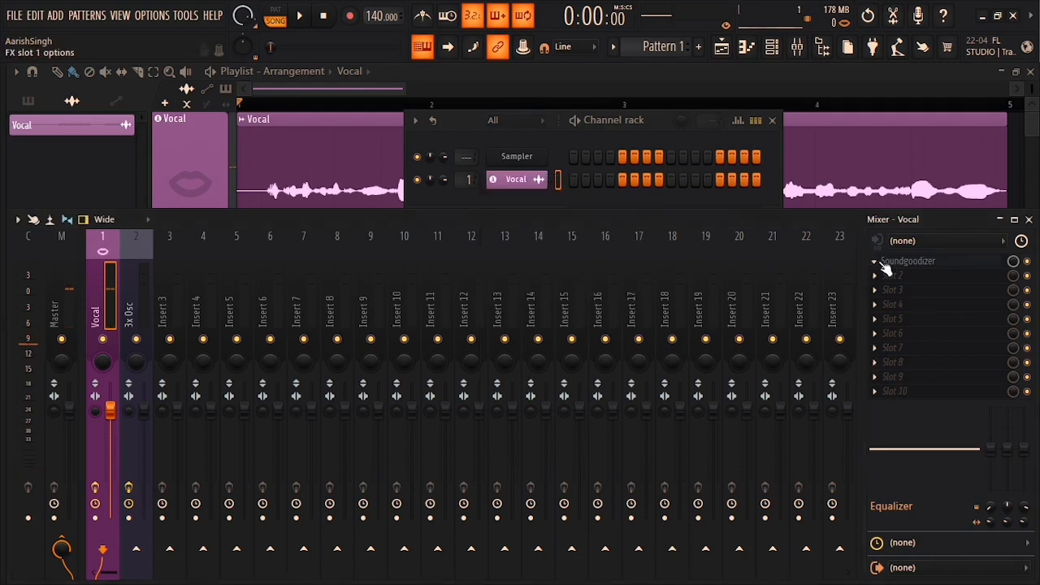
click(882, 268)
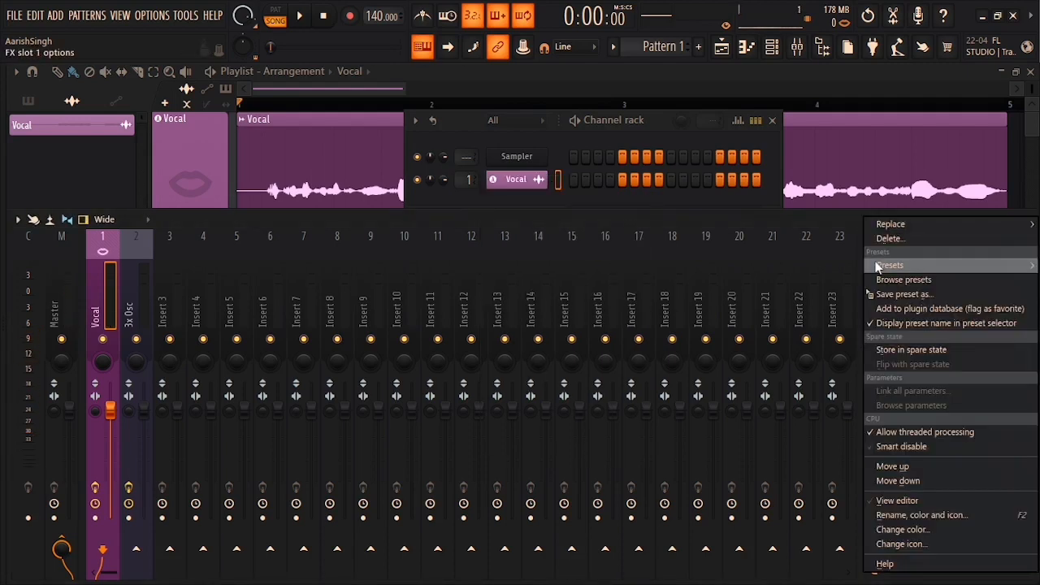
click(914, 227)
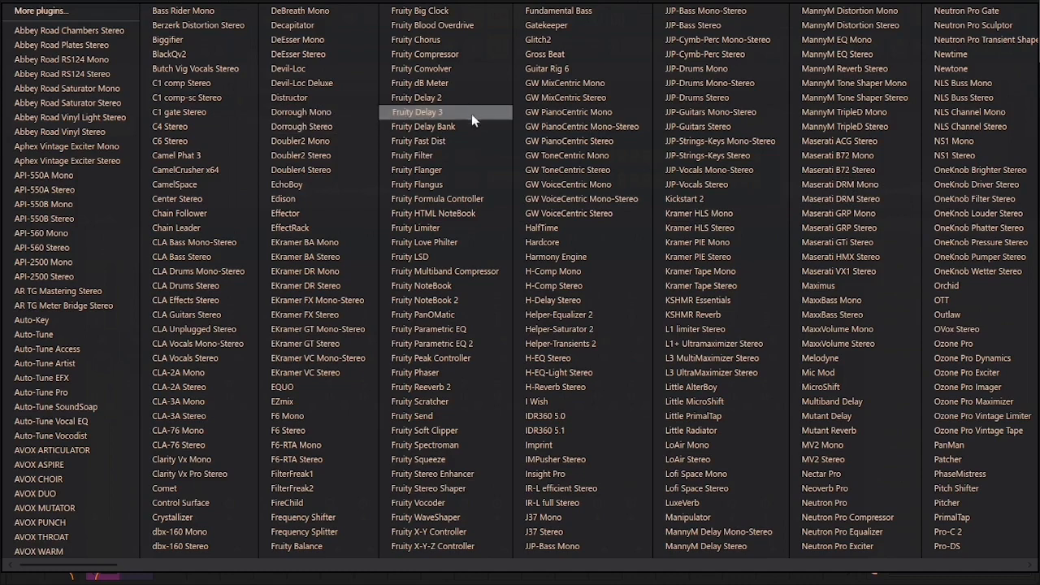
click(447, 140)
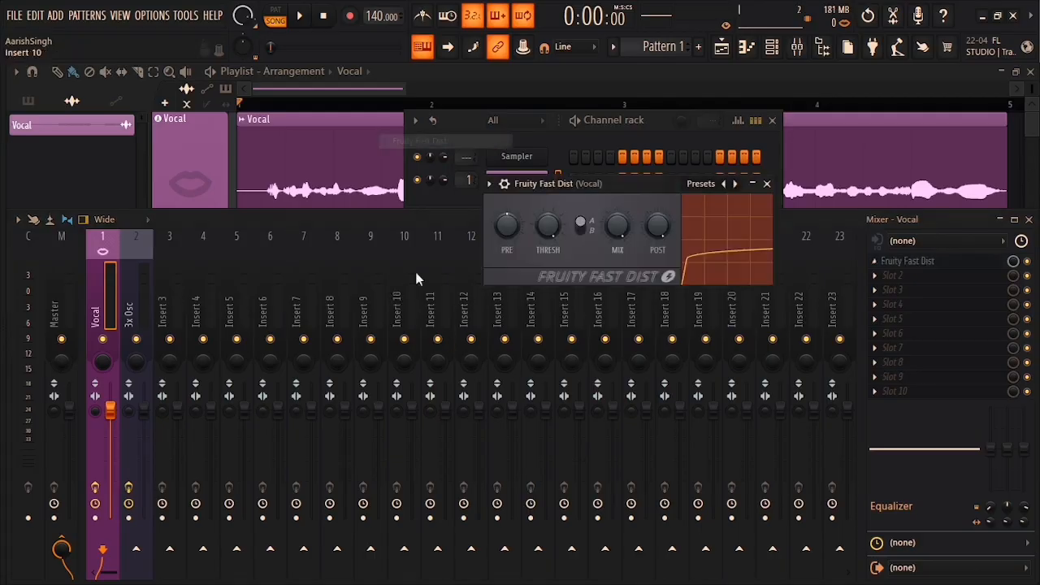
Step: Sweep the Fruity Fast Dist mix between 0% and 100% while listening, settling near 33%
drag(536, 241, 488, 242)
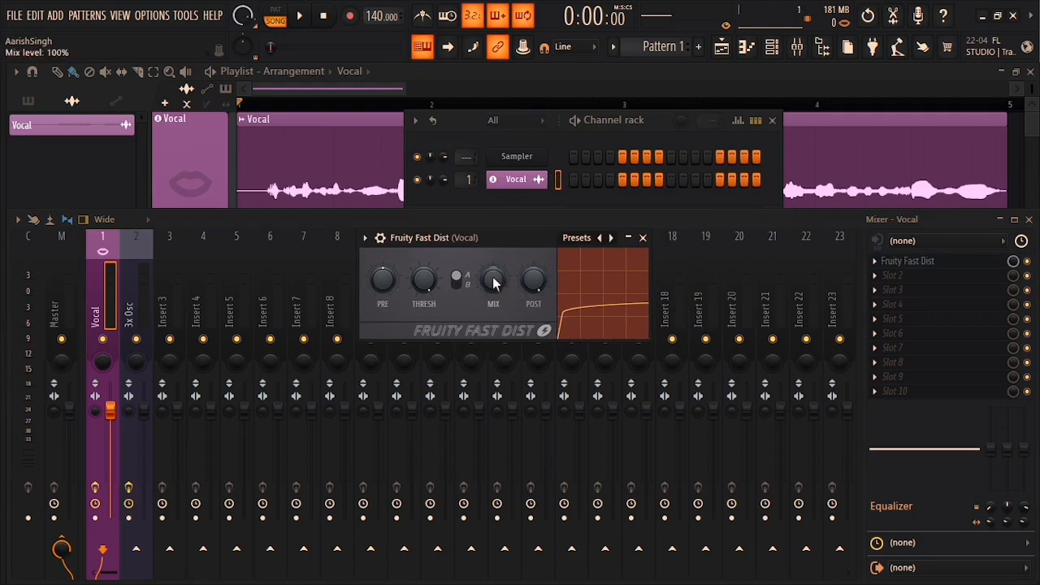
drag(493, 282, 494, 325)
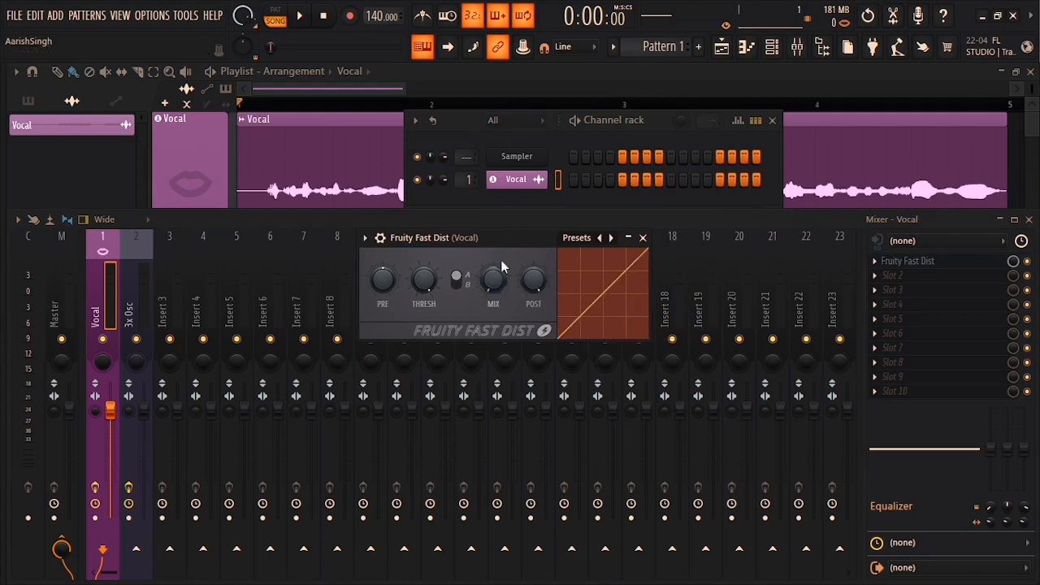
drag(498, 237, 474, 233)
key(space)
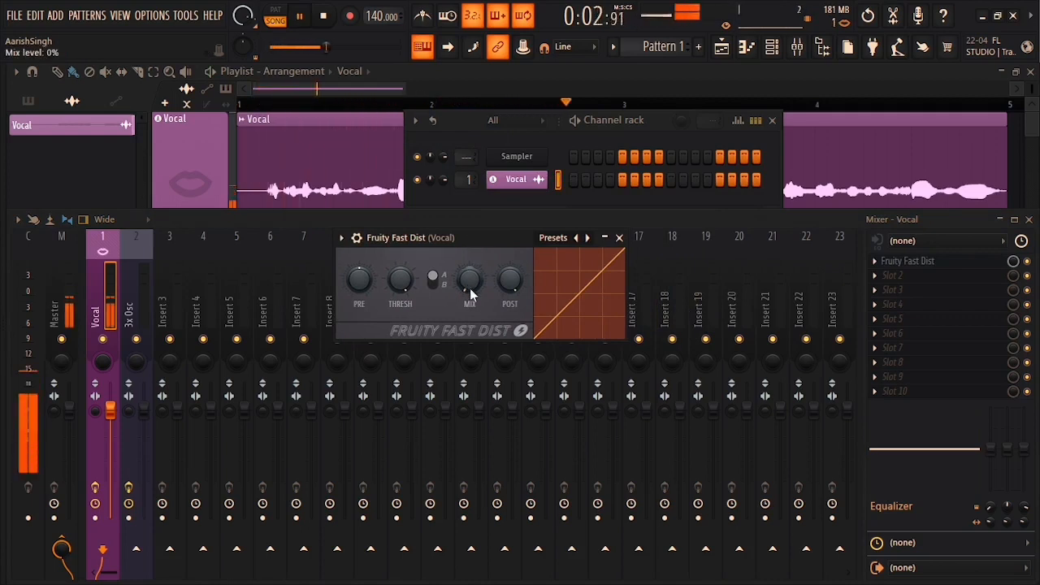
key(space)
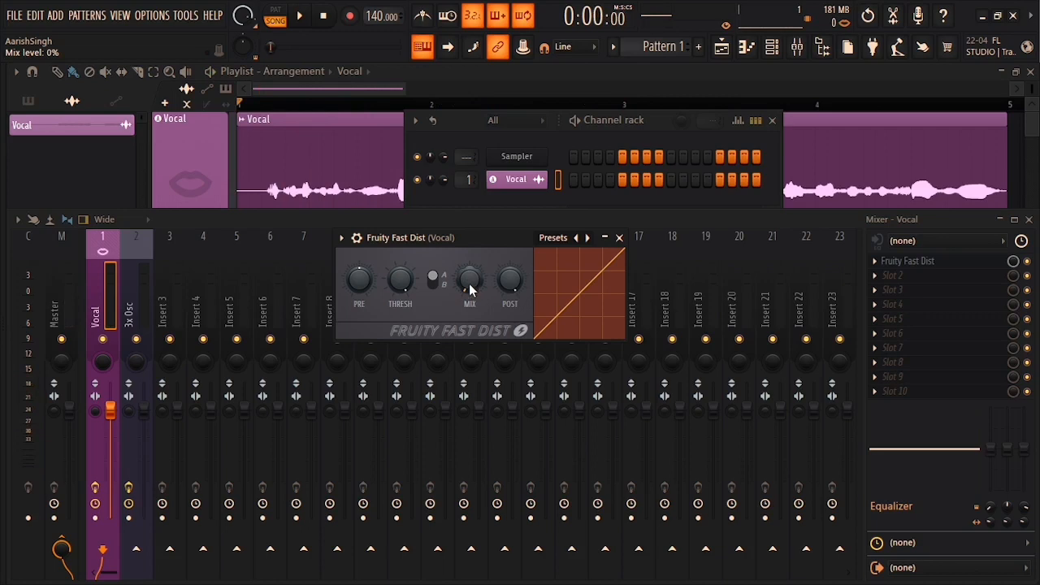
key(space)
drag(469, 284, 469, 224)
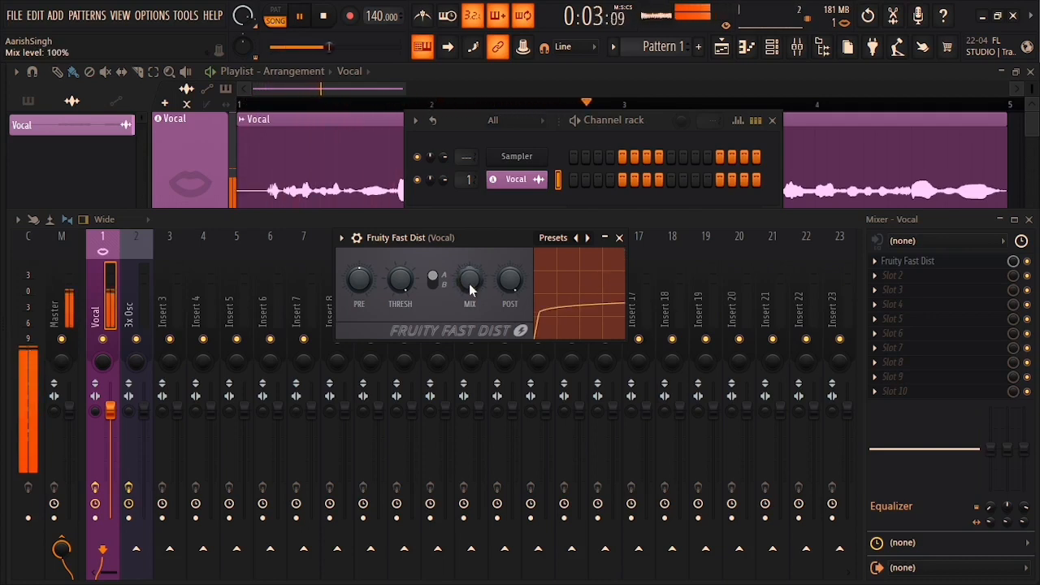
key(space)
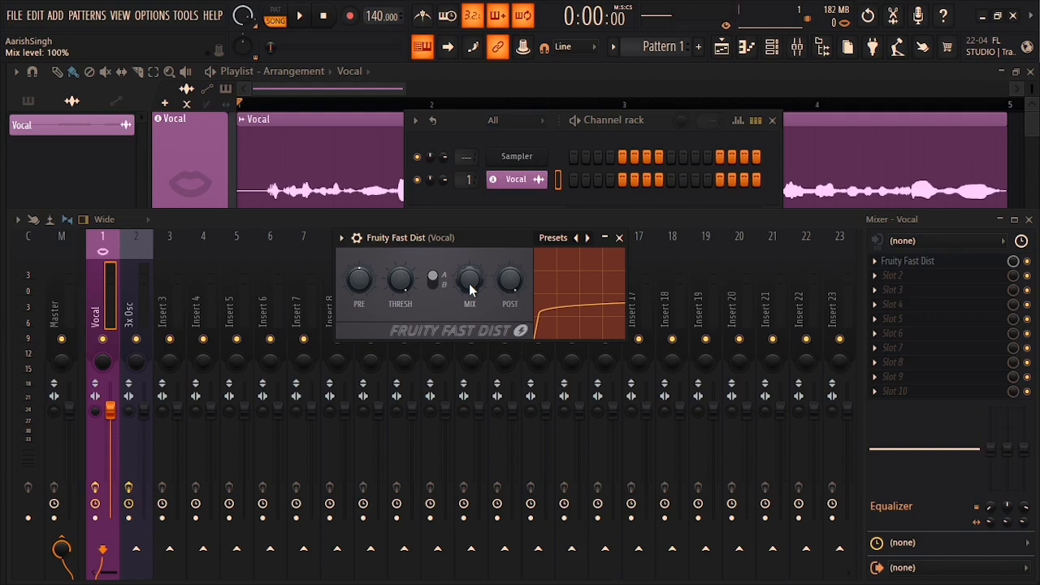
drag(468, 283, 469, 373)
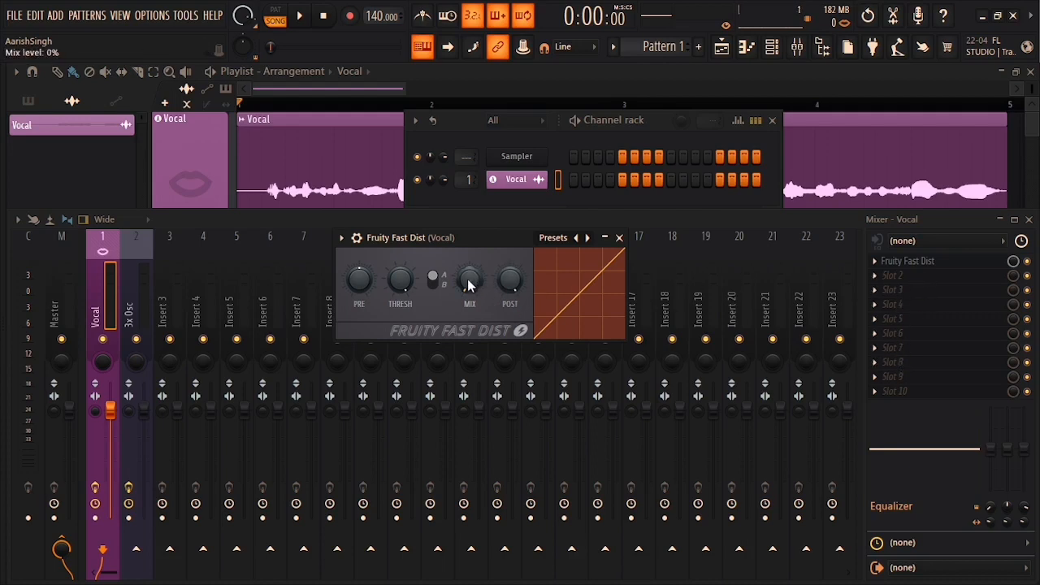
key(space)
mouse_move(469, 284)
mouse_down()
mouse_move(469, 260)
mouse_move(469, 293)
mouse_move(469, 229)
mouse_move(469, 282)
mouse_up()
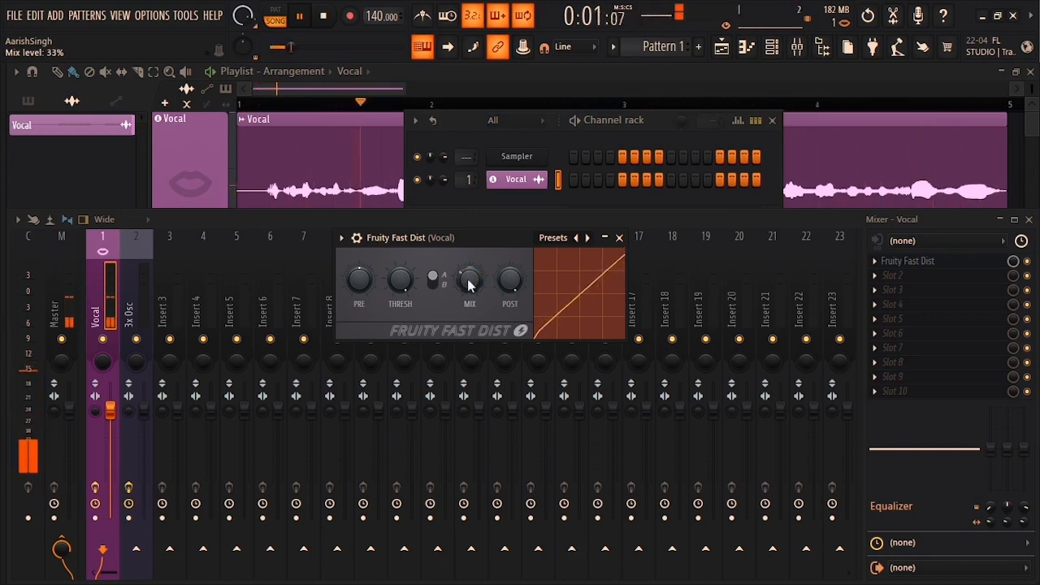
Step: Compare Fruity Fast Dist's A and B distortion types during playback
key(space)
click(435, 280)
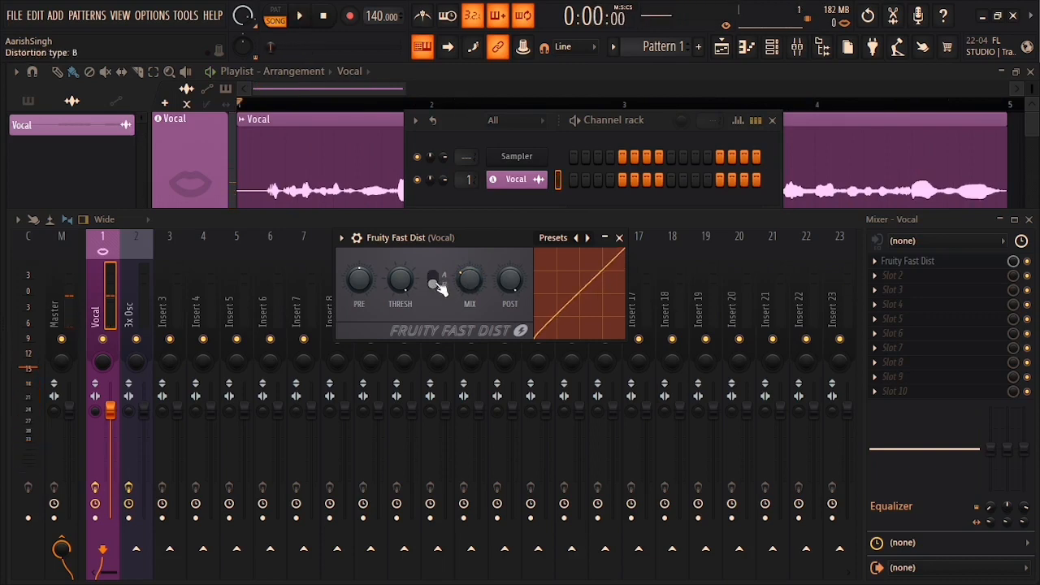
click(435, 281)
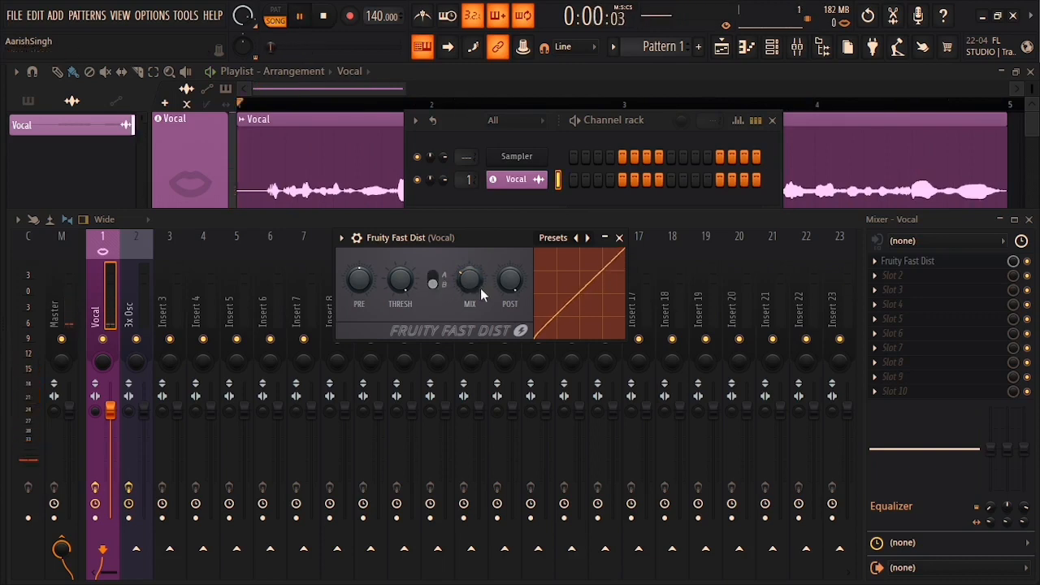
key(space)
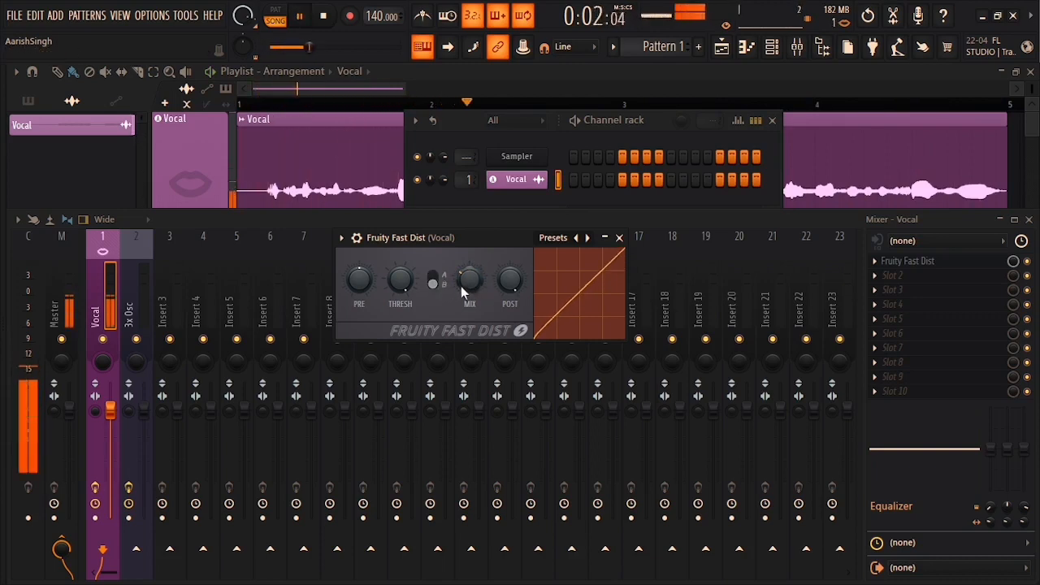
key(space)
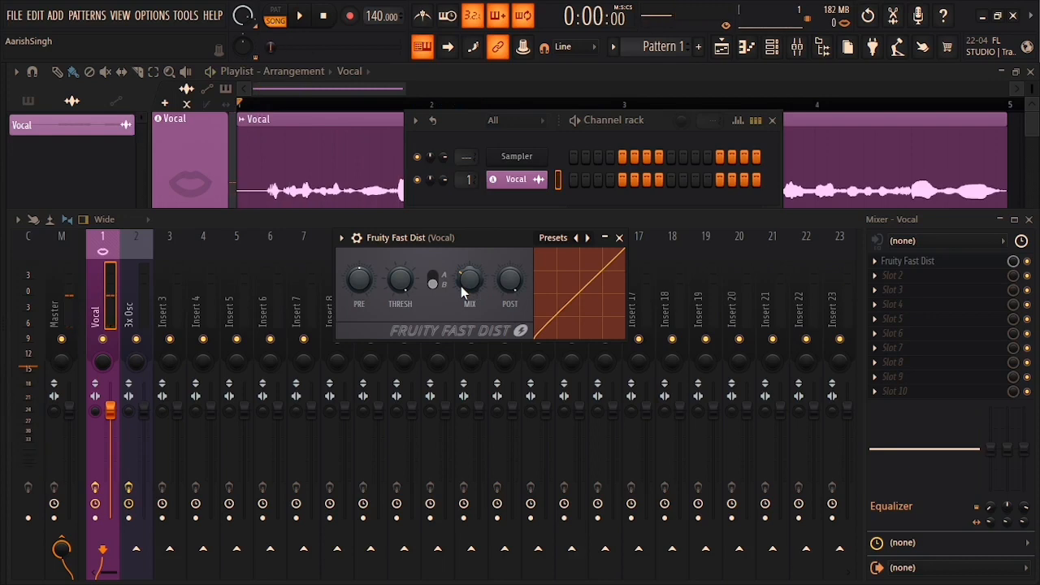
click(436, 280)
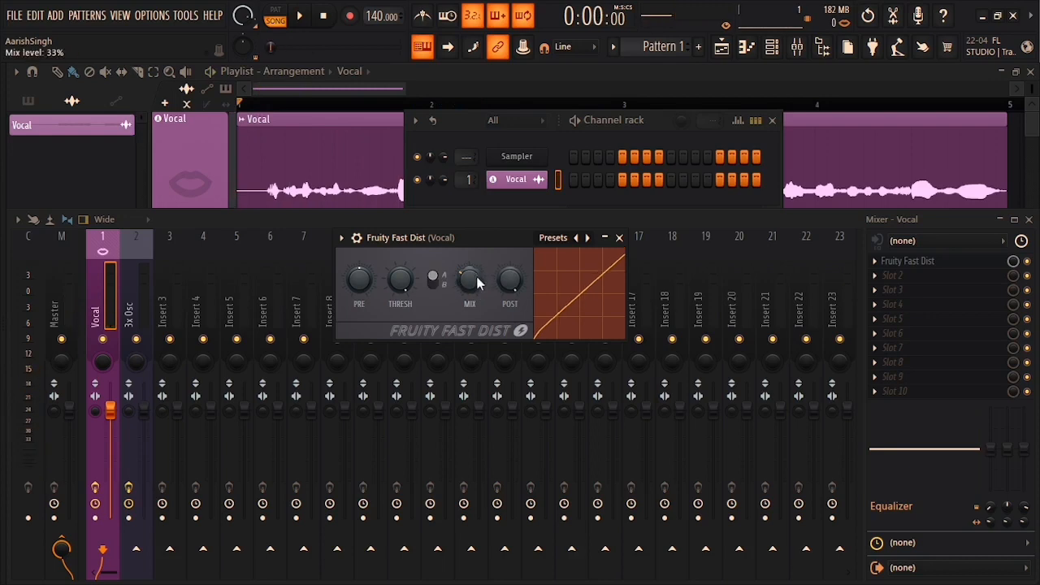
key(space)
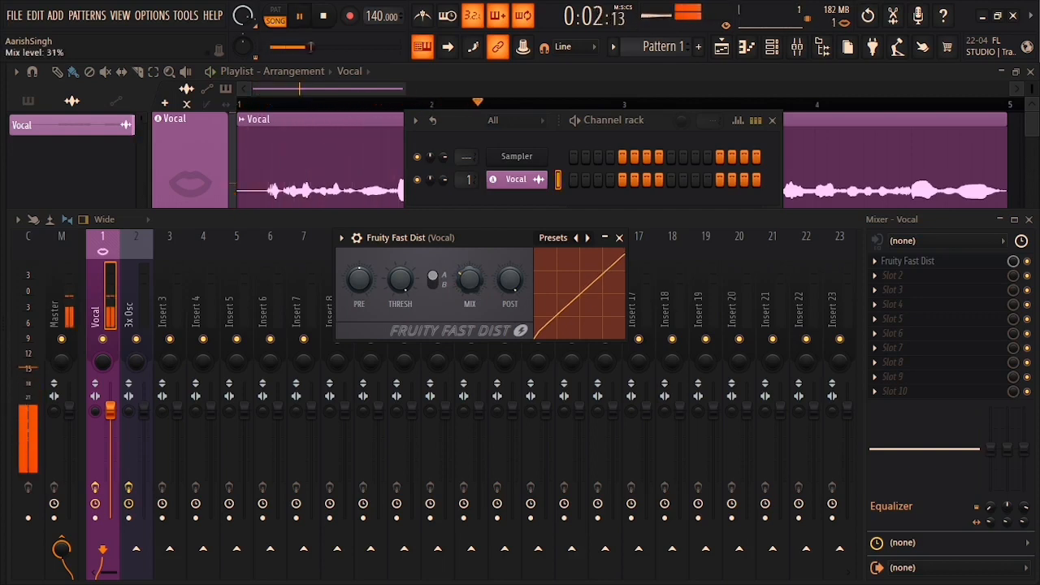
scroll(473, 284, down, 3)
scroll(474, 283, up, 5)
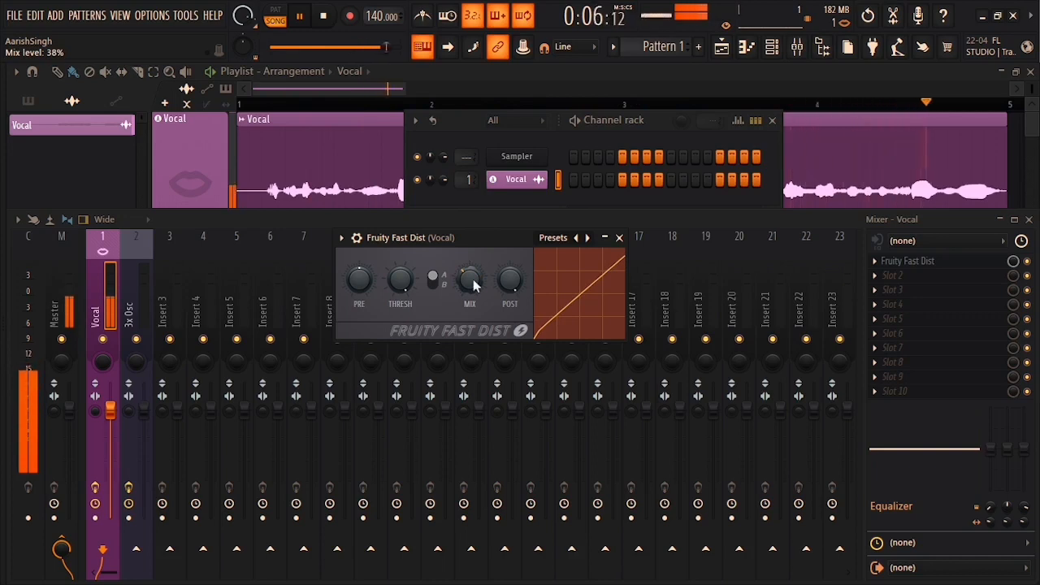
key(space)
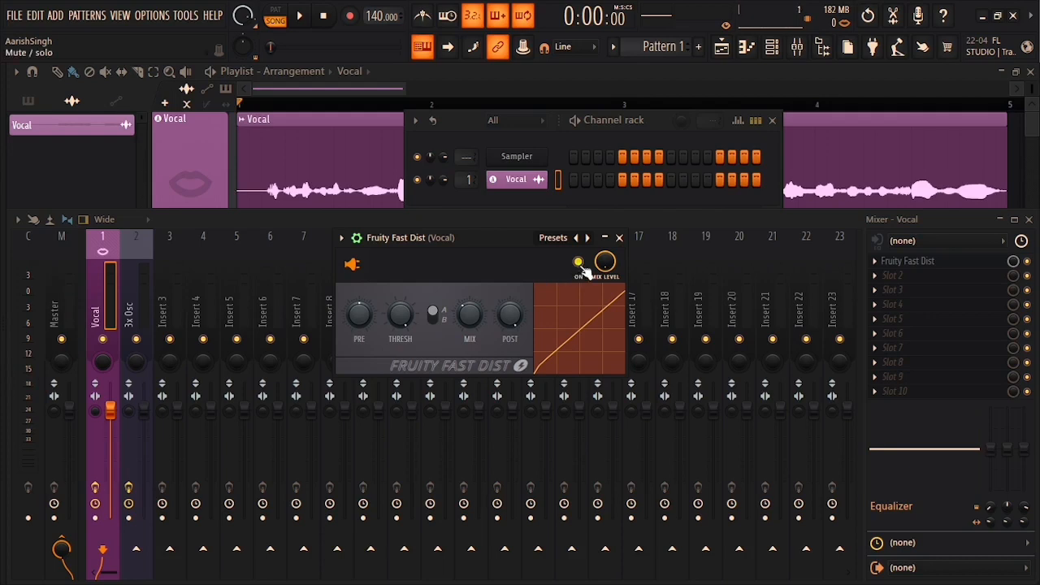
Step: Listen to the vocal with Fruity Fast Dist bypassed, then re-enable it
click(580, 263)
key(space)
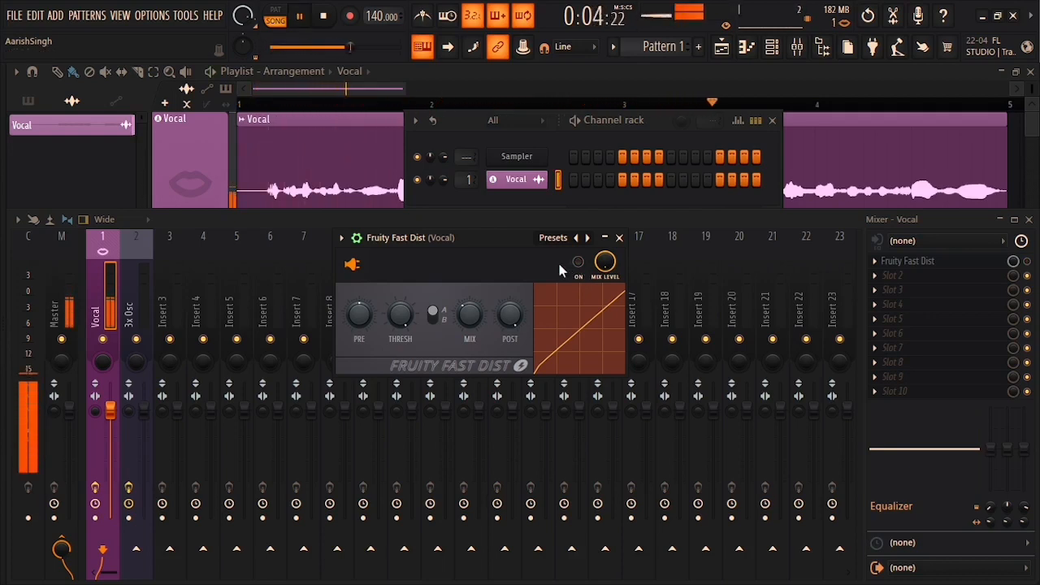
click(578, 262)
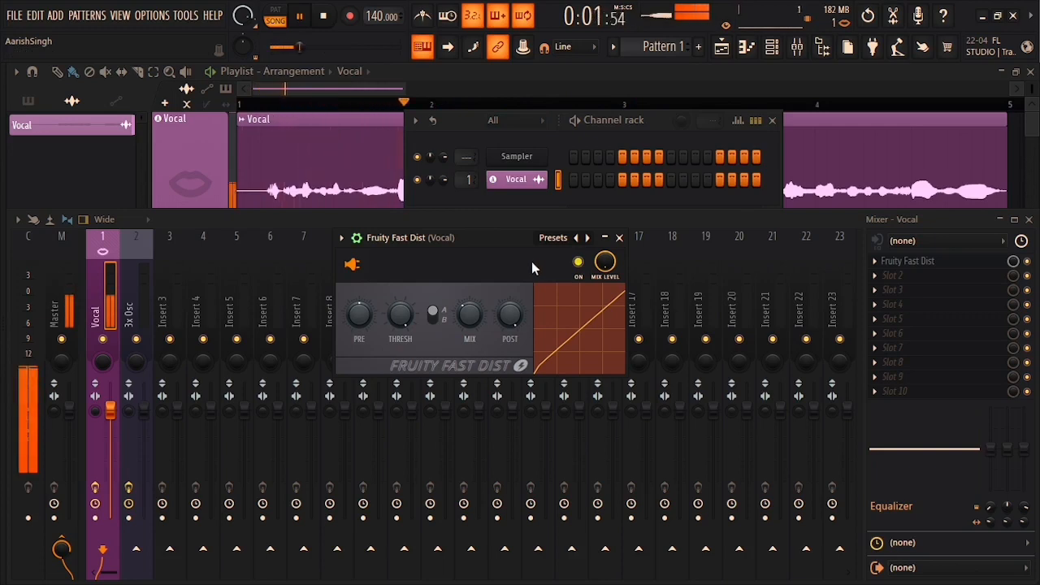
key(space)
Step: Lower the Fast Dist mix to about 24% and close its window
click(356, 237)
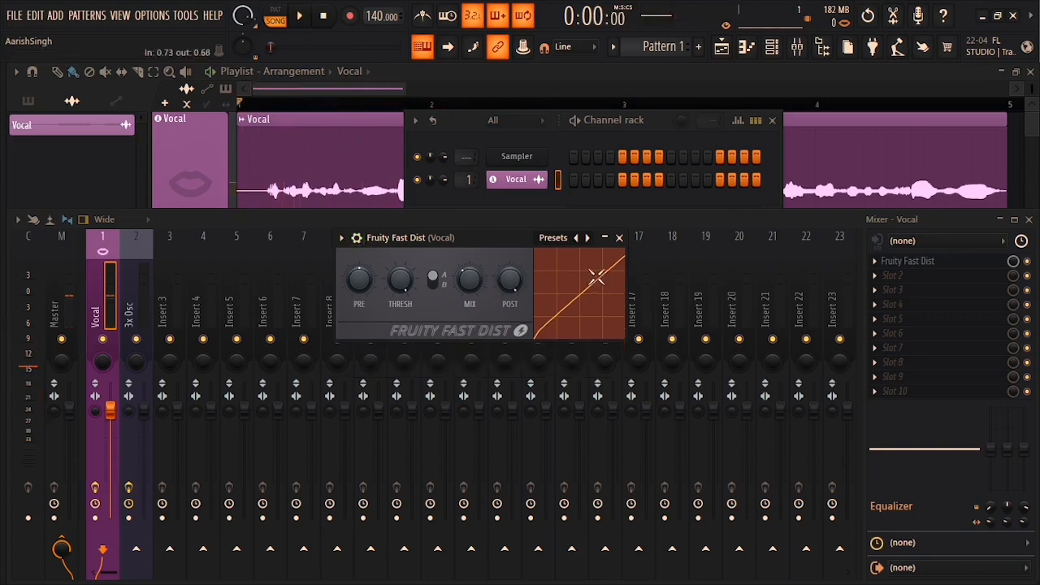
drag(469, 285, 470, 297)
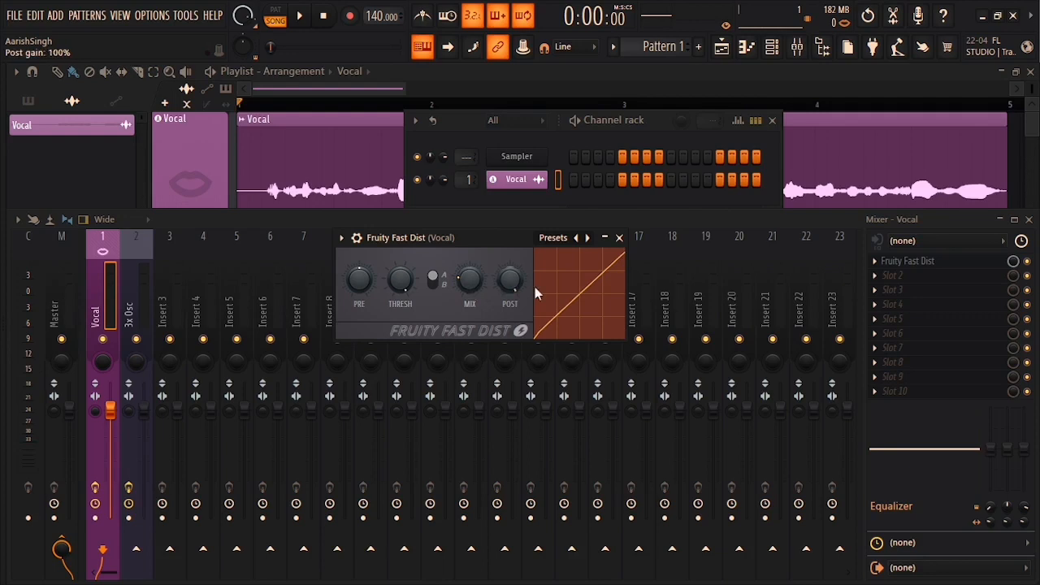
click(619, 237)
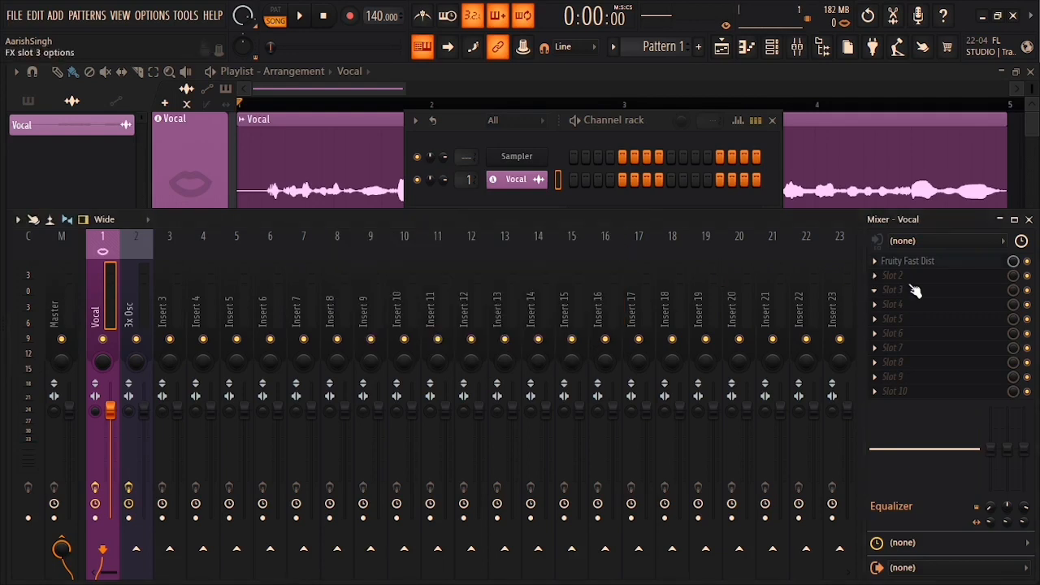
Step: Load Soundgoodizer into the Vocal insert's first slot and audition mode C with a lower amount
click(875, 261)
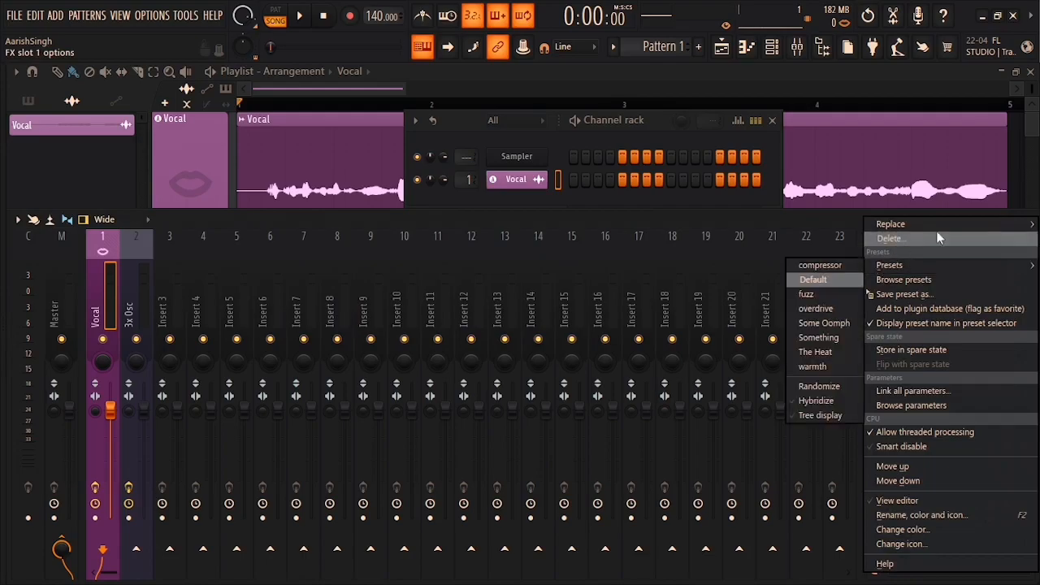
mouse_move(939, 227)
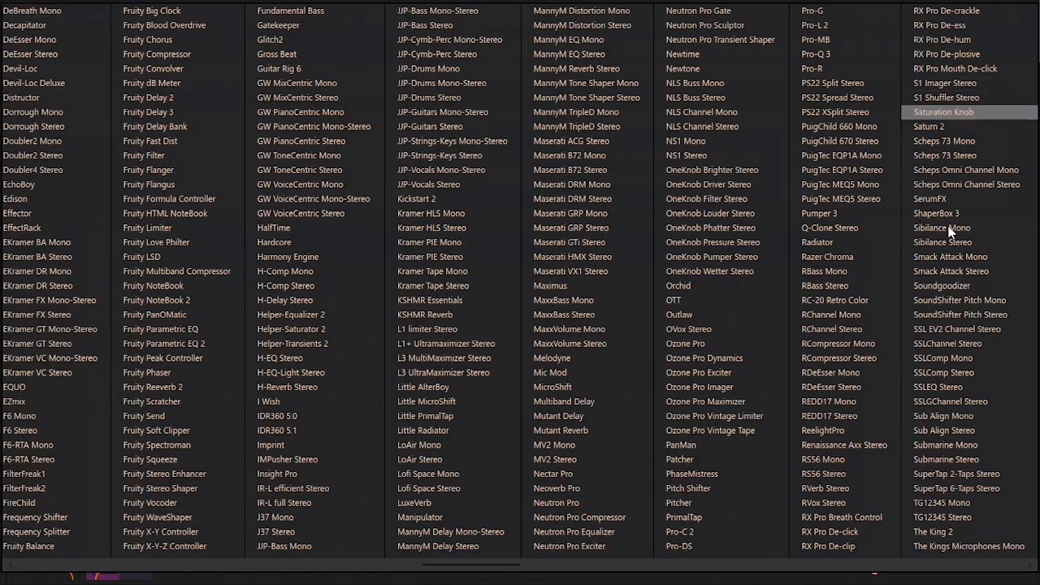
click(943, 285)
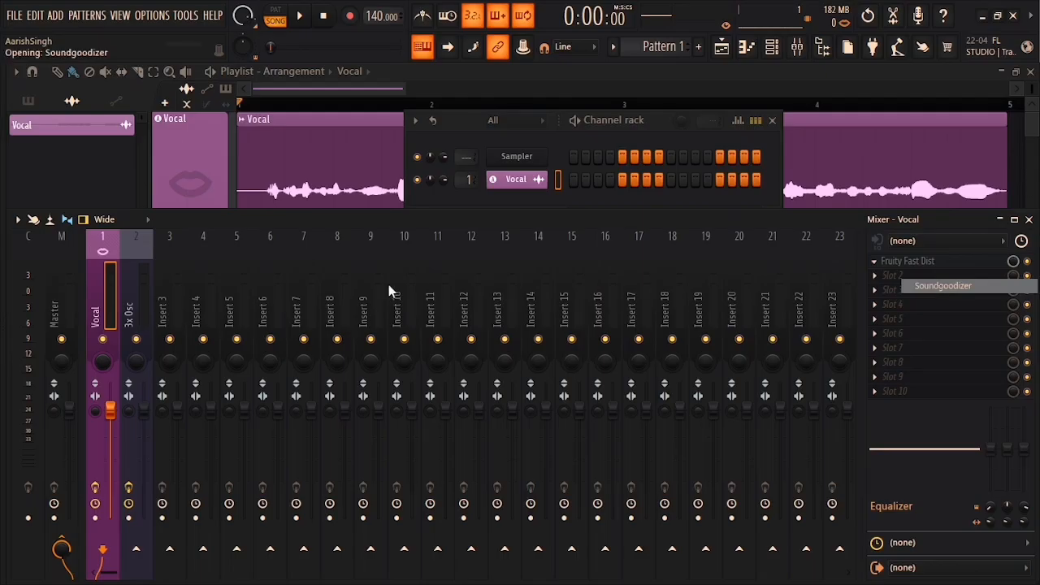
key(space)
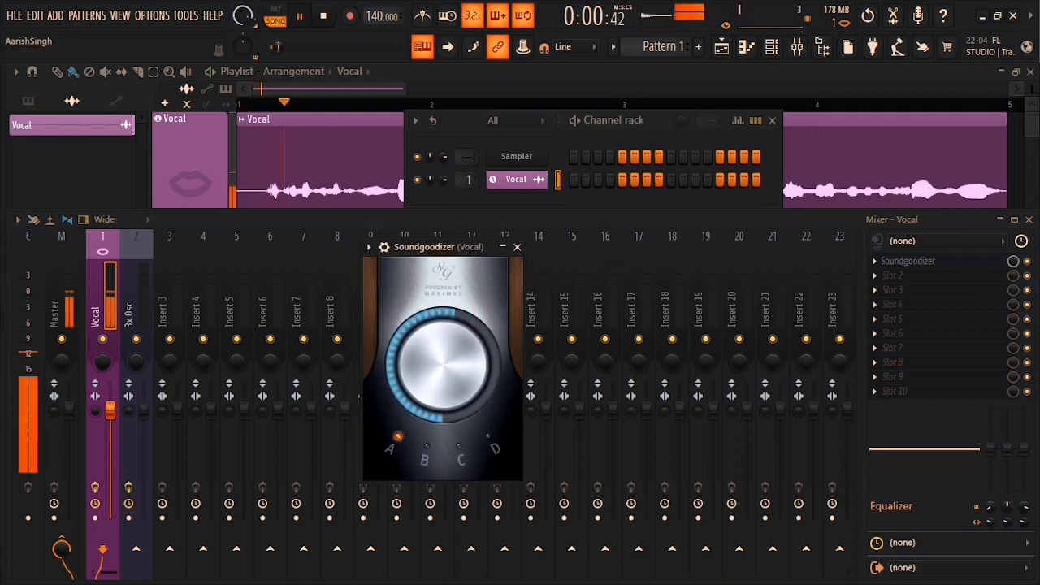
click(459, 450)
drag(446, 373, 447, 399)
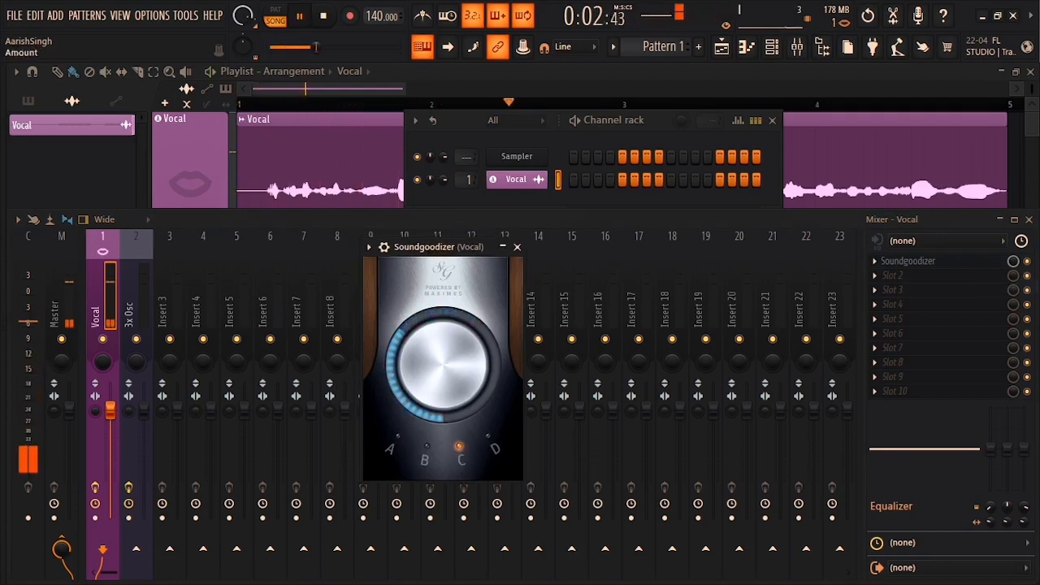
key(space)
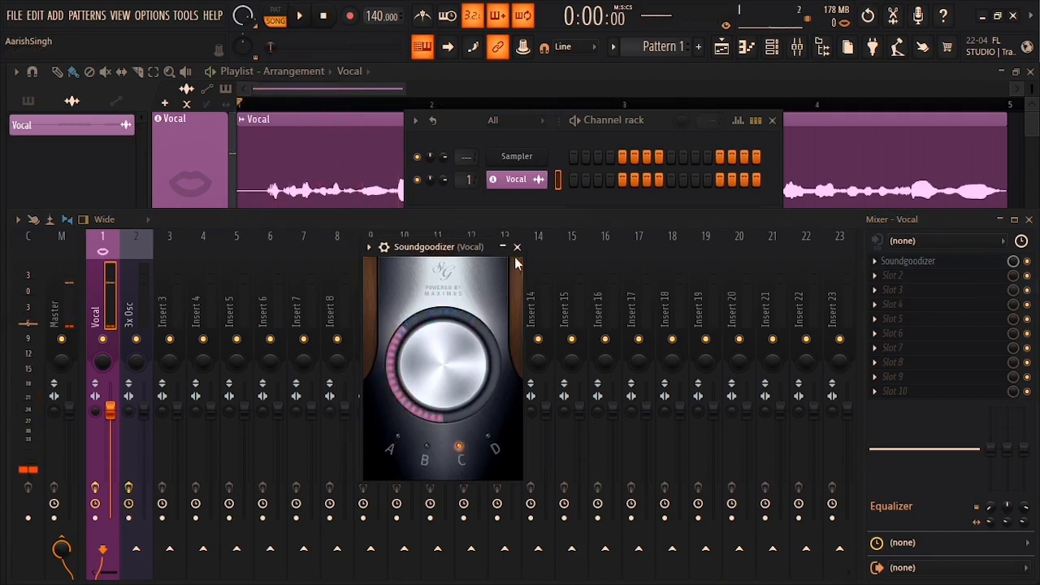
Step: Switch Soundgoodizer to mode A, trim its amount slightly, and close the window
click(396, 440)
key(space)
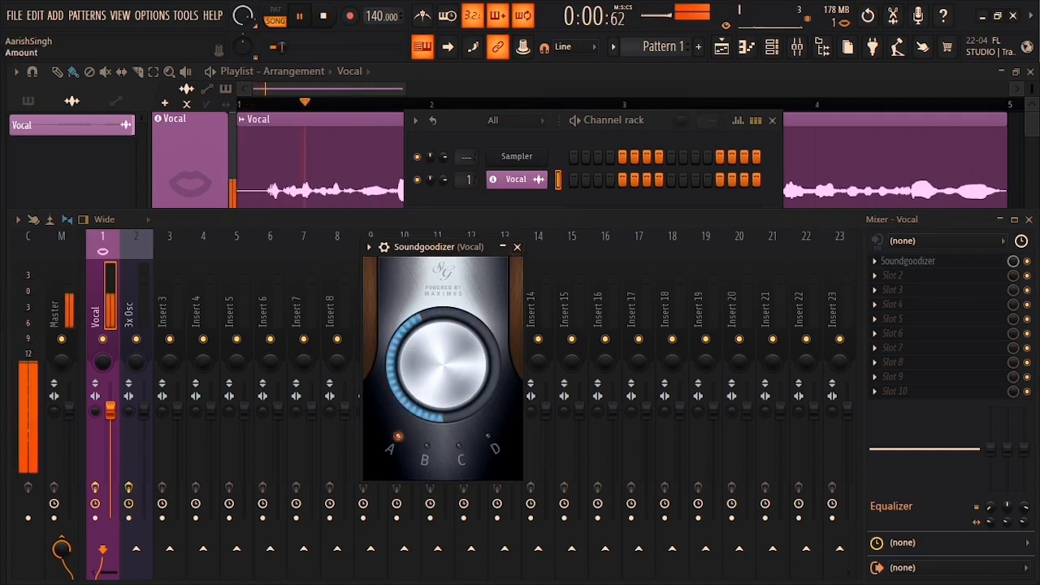
drag(445, 374, 445, 380)
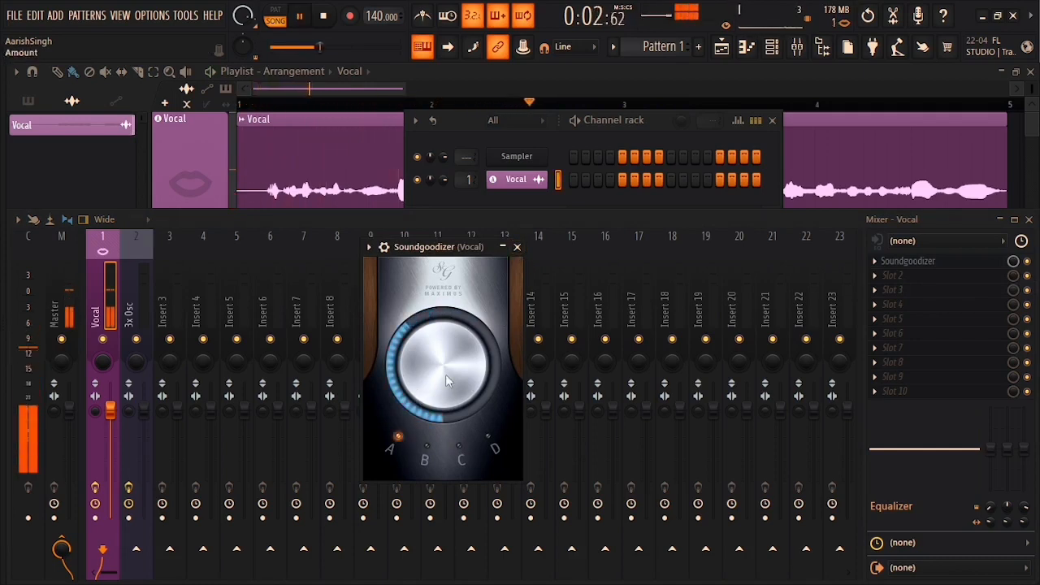
key(space)
click(516, 247)
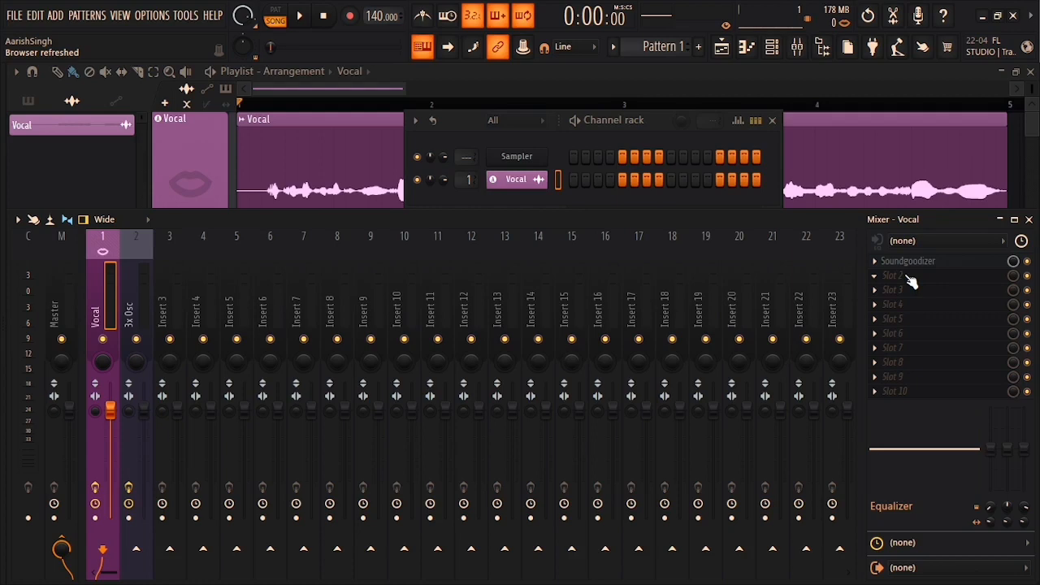
Step: Load Fruity Parametric EQ 2 into the Vocal insert's second slot and move its window into view
click(910, 278)
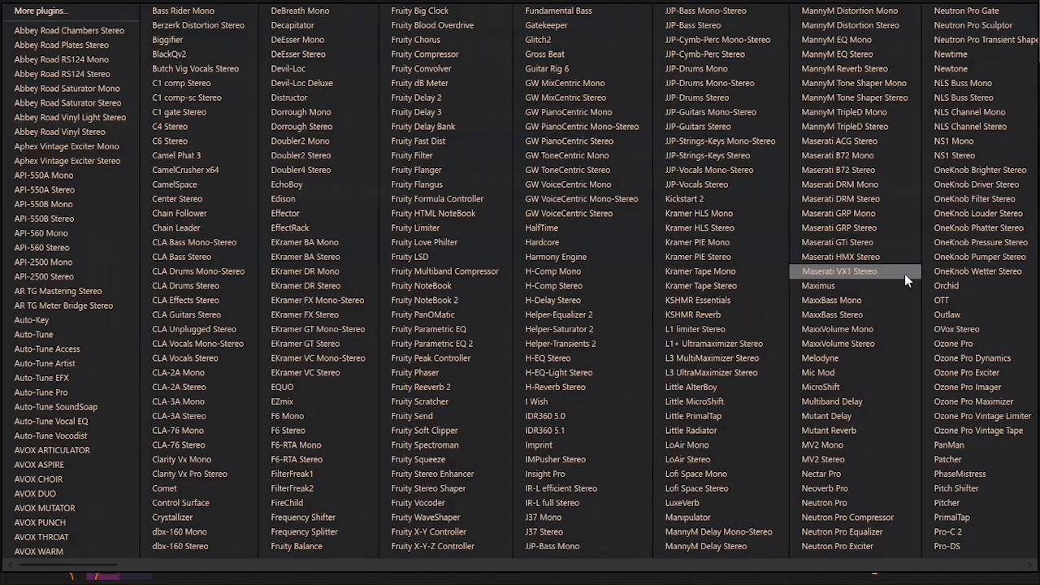
click(476, 347)
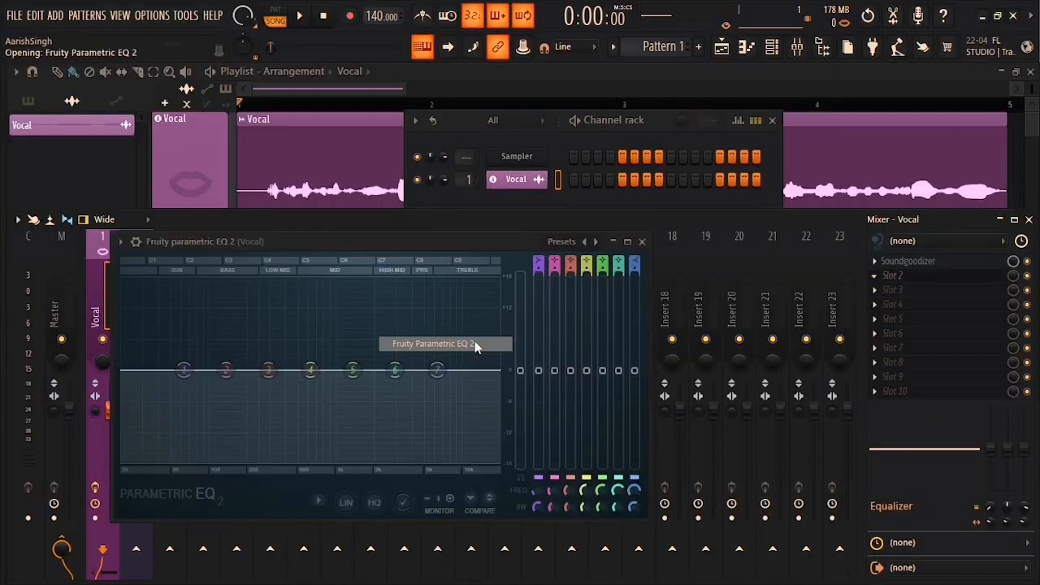
drag(439, 239, 562, 248)
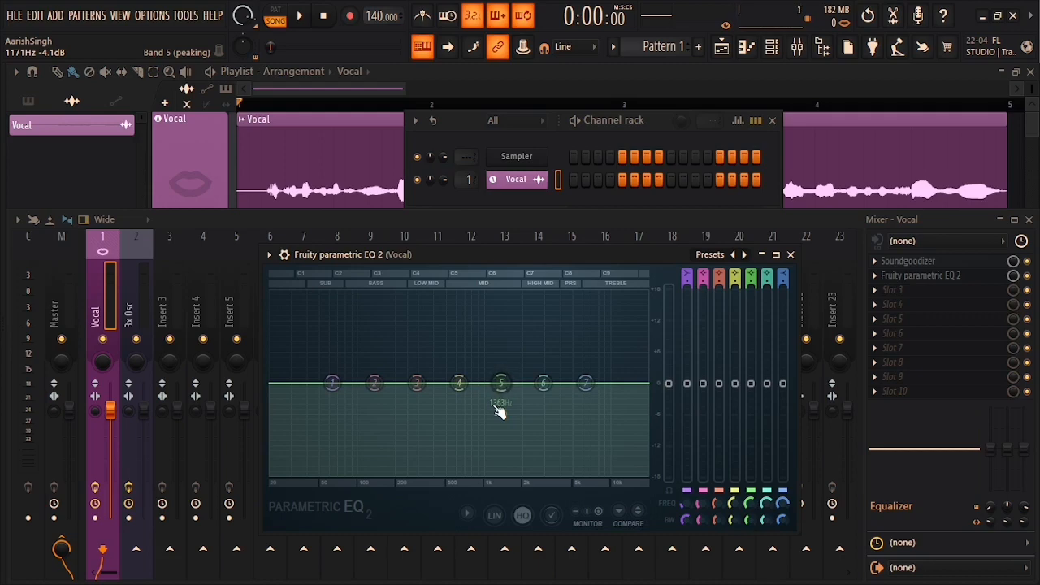
Step: Play the vocal with Soundgoodizer bypassed, then re-enabled, keeping EQ 2 in front
click(1028, 263)
click(974, 277)
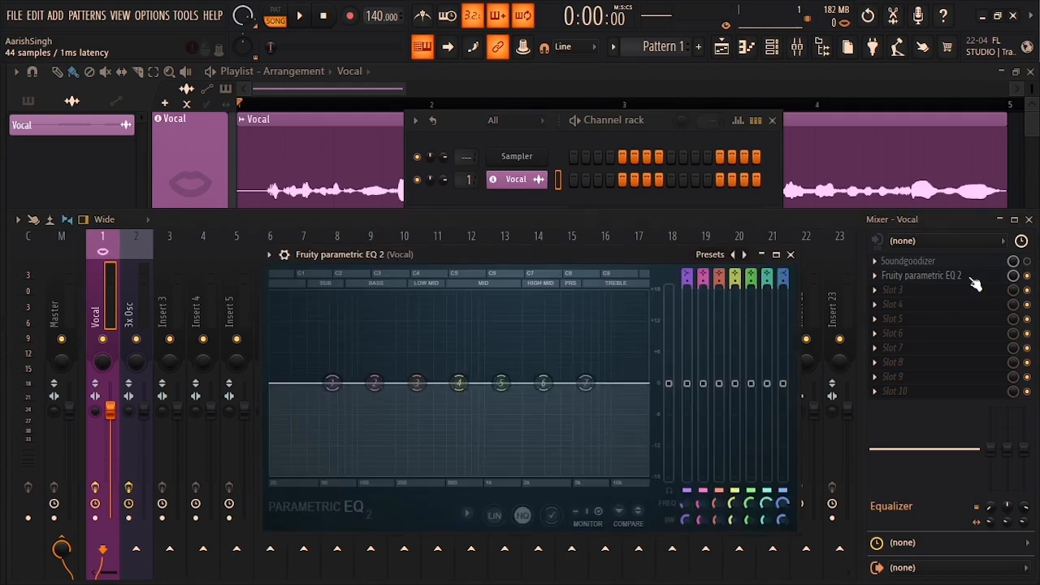
key(space)
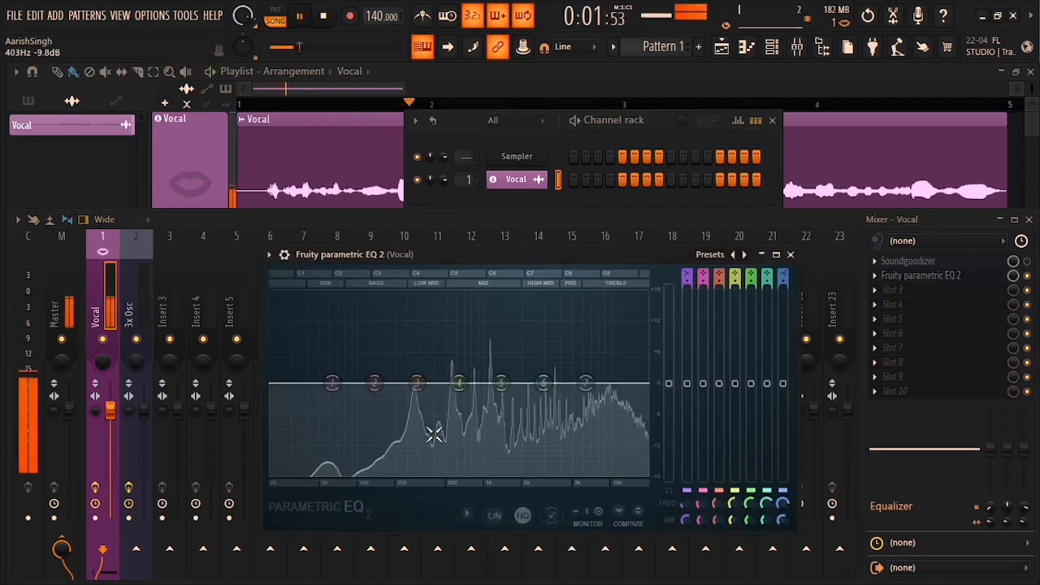
key(space)
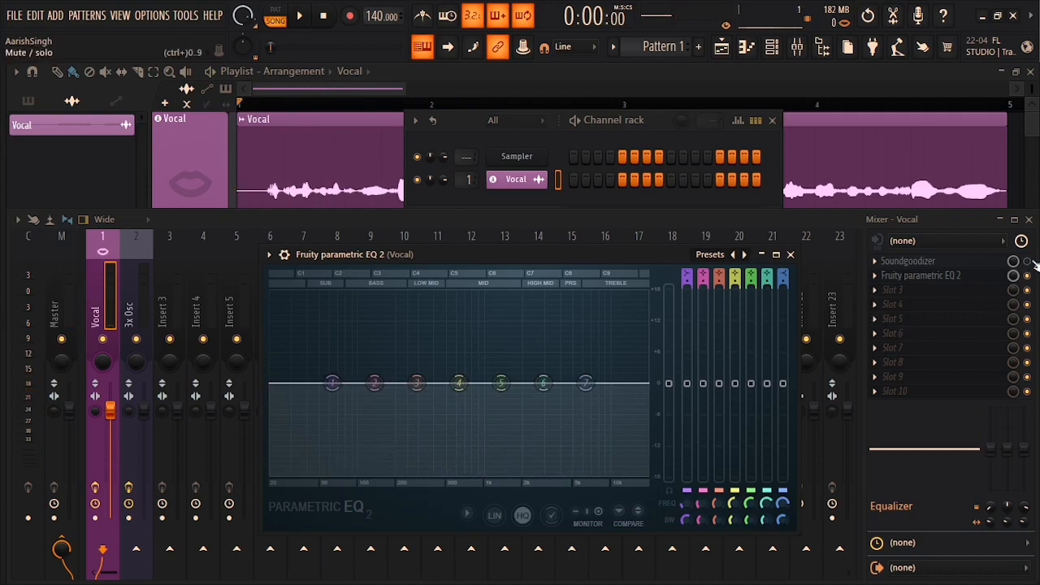
click(1029, 262)
click(944, 277)
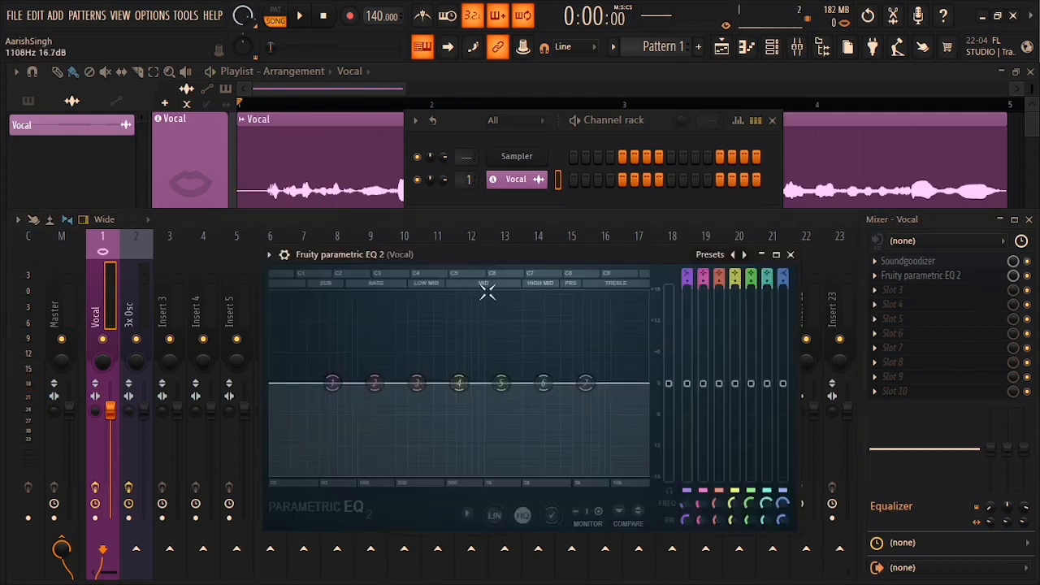
drag(507, 253, 430, 247)
key(space)
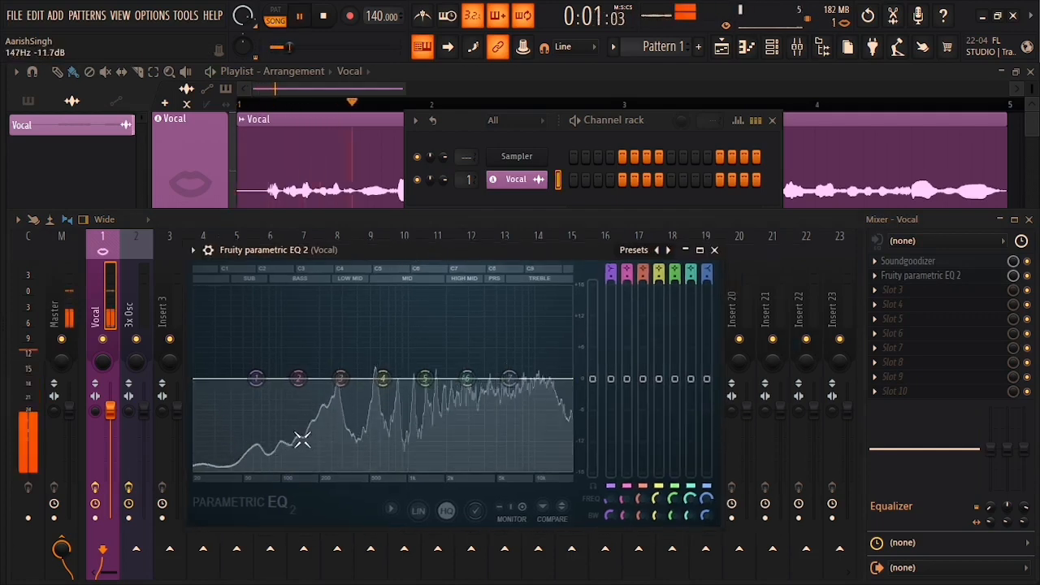
key(space)
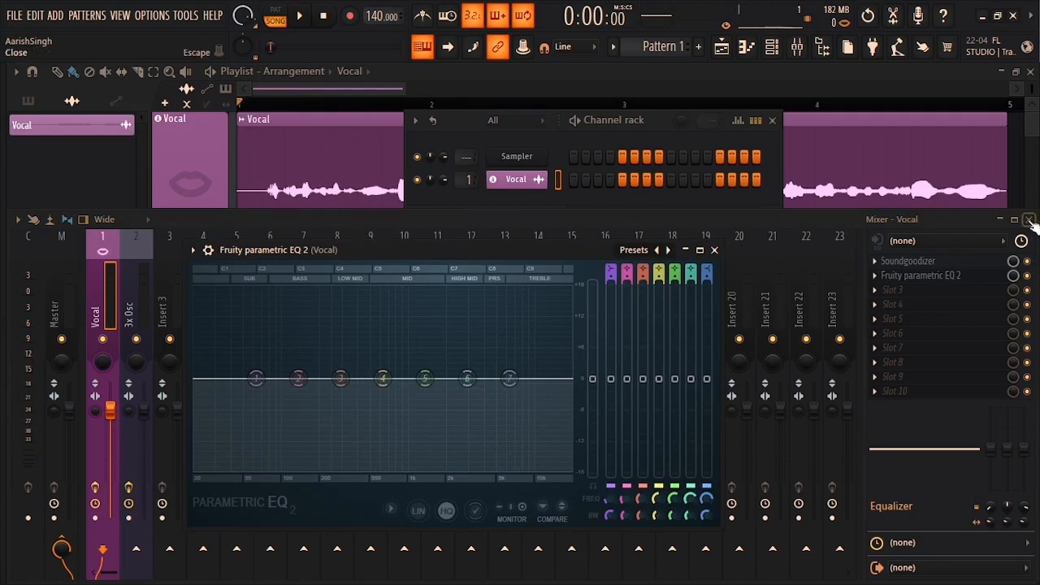
Step: Close the mixer, place the EQ 2 window over the playlist, and start playback
click(1030, 221)
drag(560, 250, 638, 244)
key(space)
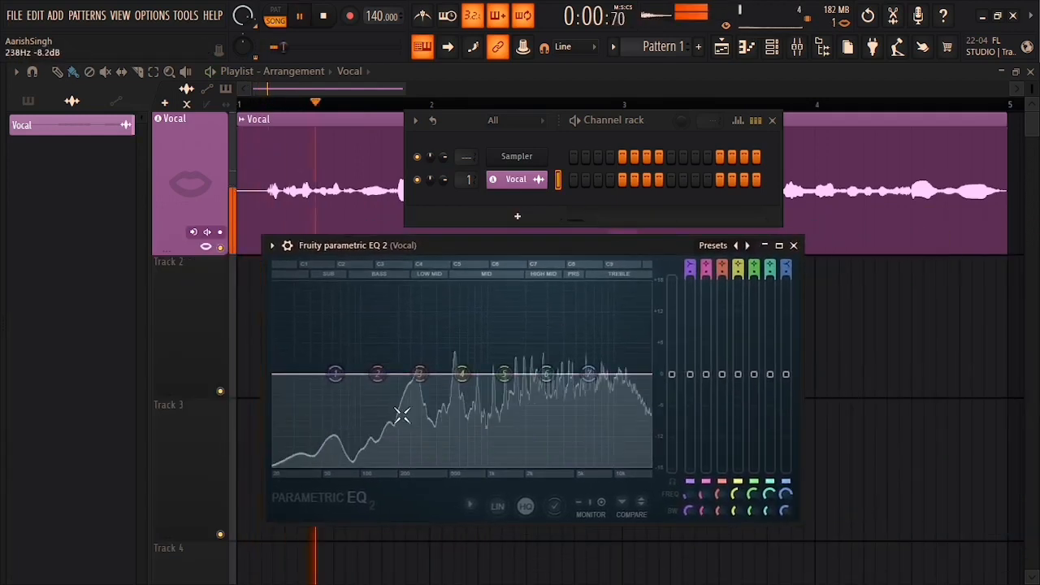
Step: Set the first EQ 2's band-1 high-pass near 120 Hz, preview it, and close the window
key(space)
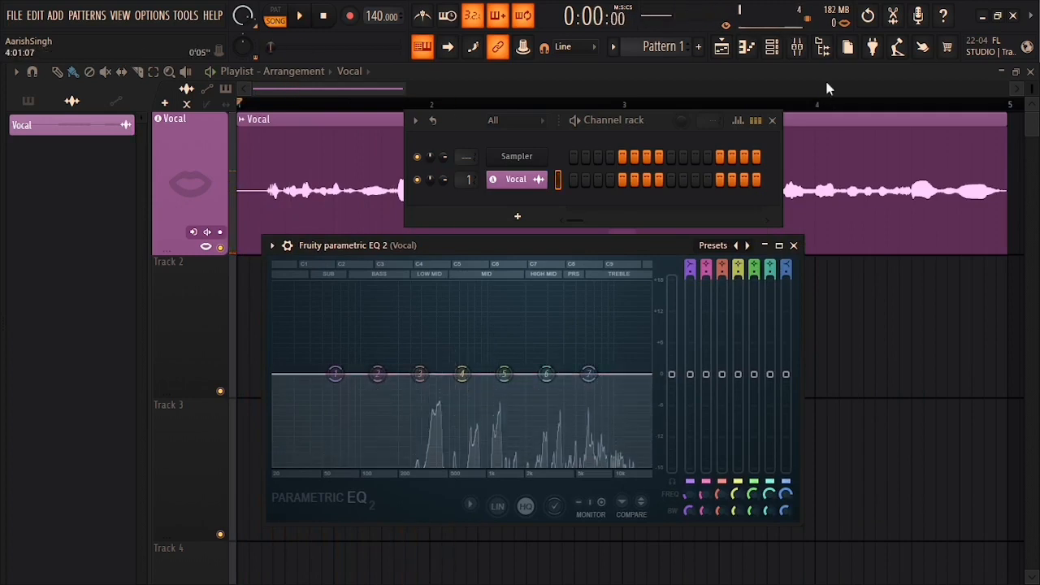
drag(330, 374, 370, 374)
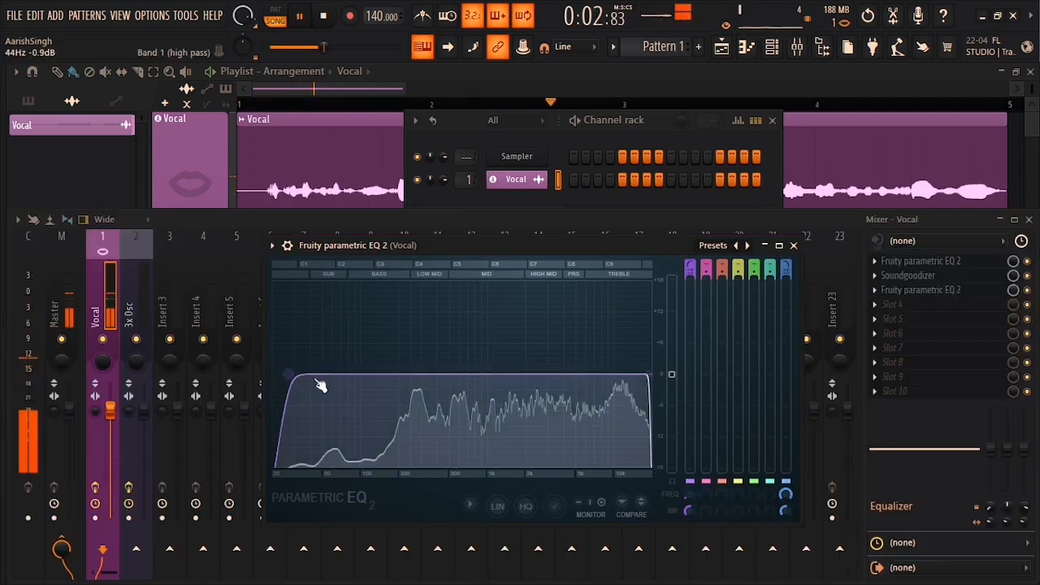
key(space)
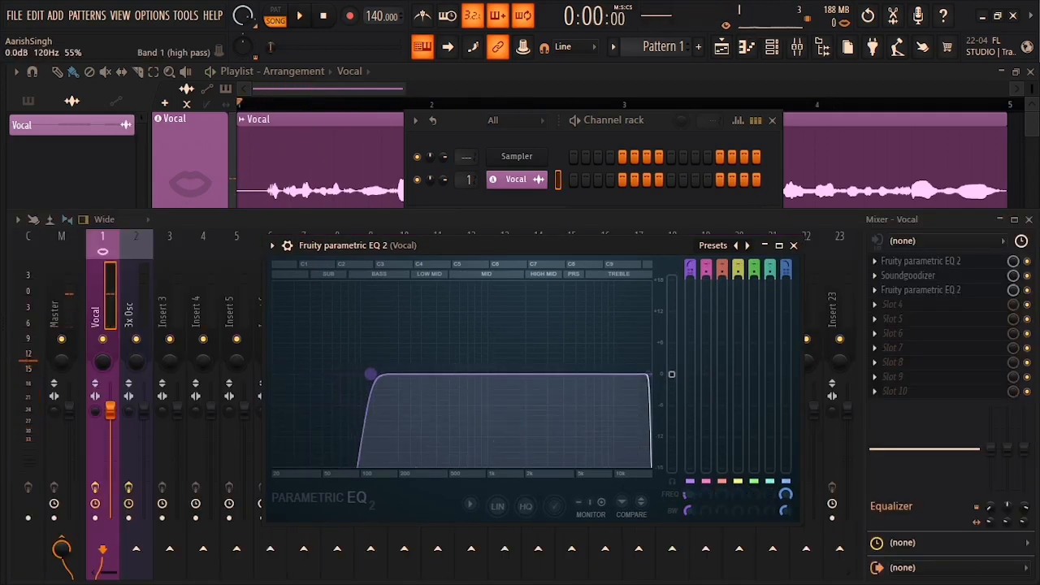
key(space)
key(space)
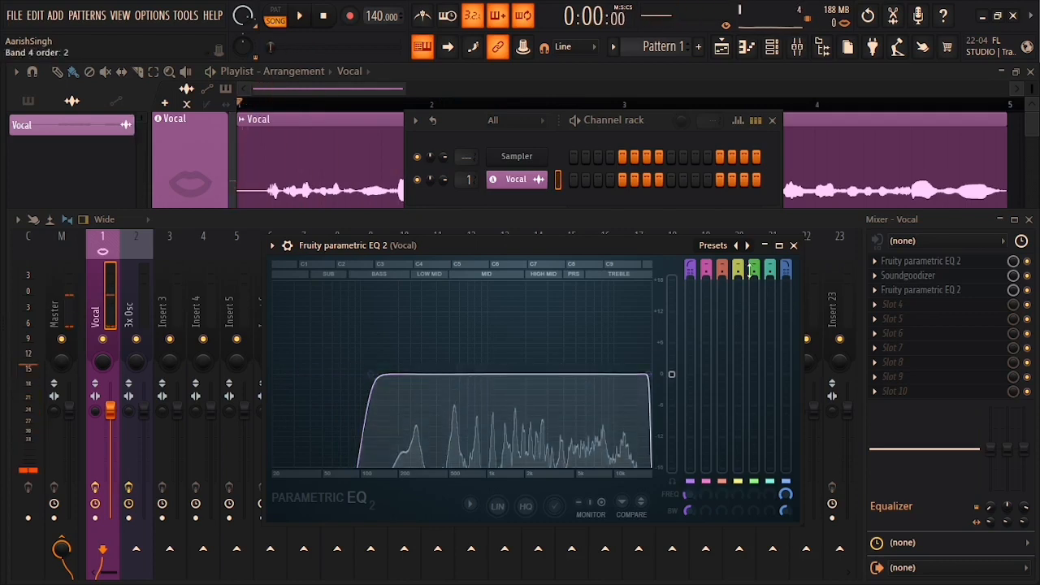
click(793, 245)
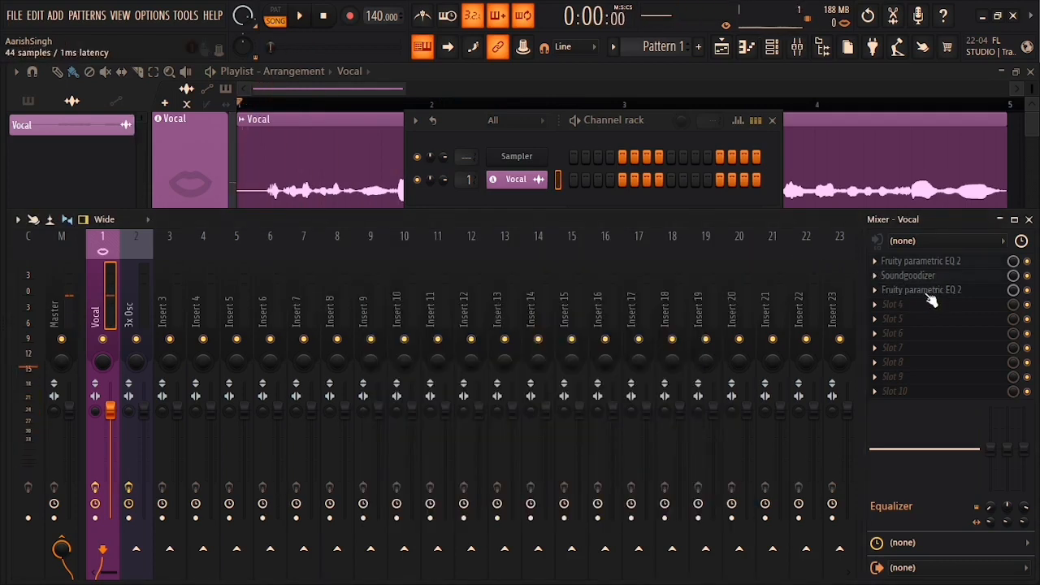
Step: Open the Vocal Soundgoodizer, set it to mode C, and close the mixer with F9
click(927, 277)
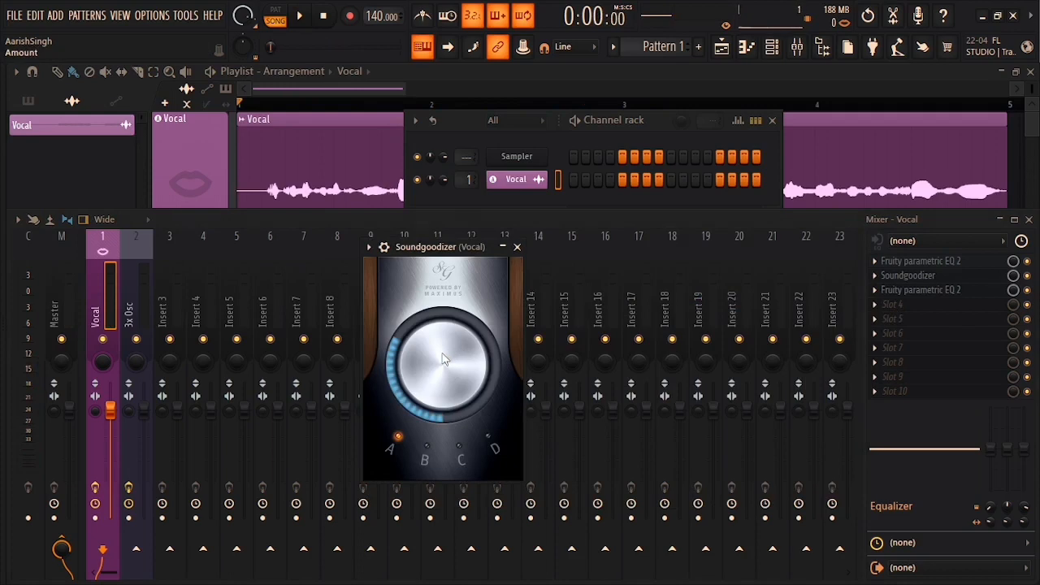
click(463, 448)
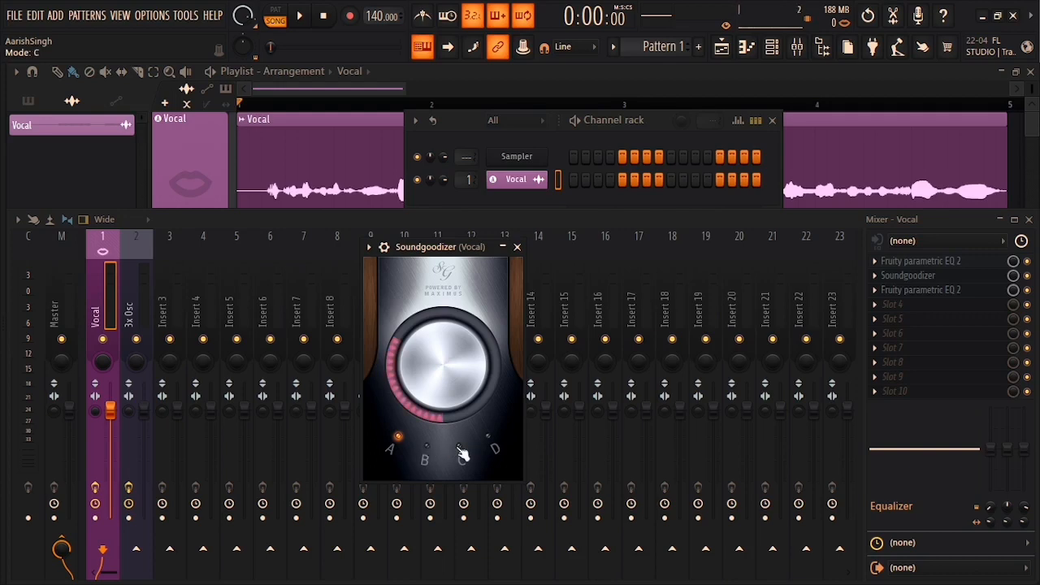
key(F9)
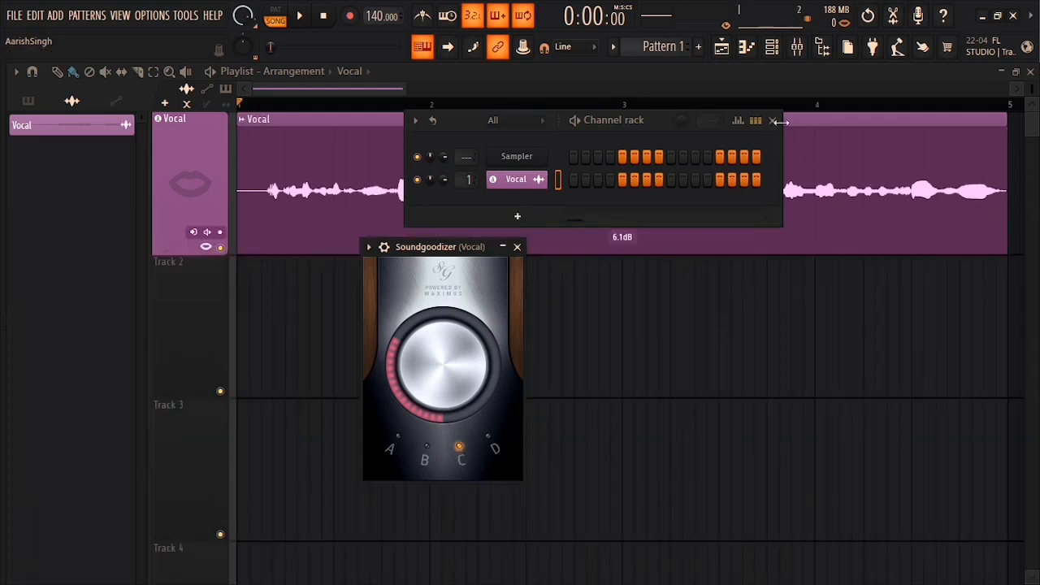
Step: Close the Channel rack and Soundgoodizer windows and adjust the playlist's horizontal zoom
click(772, 120)
click(517, 247)
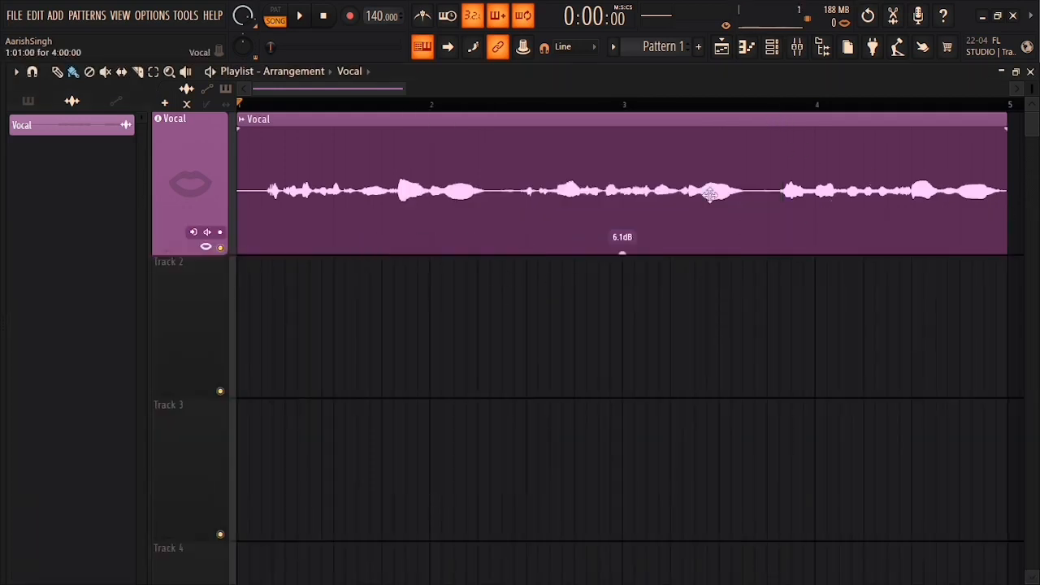
scroll(487, 116, down, 3)
scroll(536, 119, up, 3)
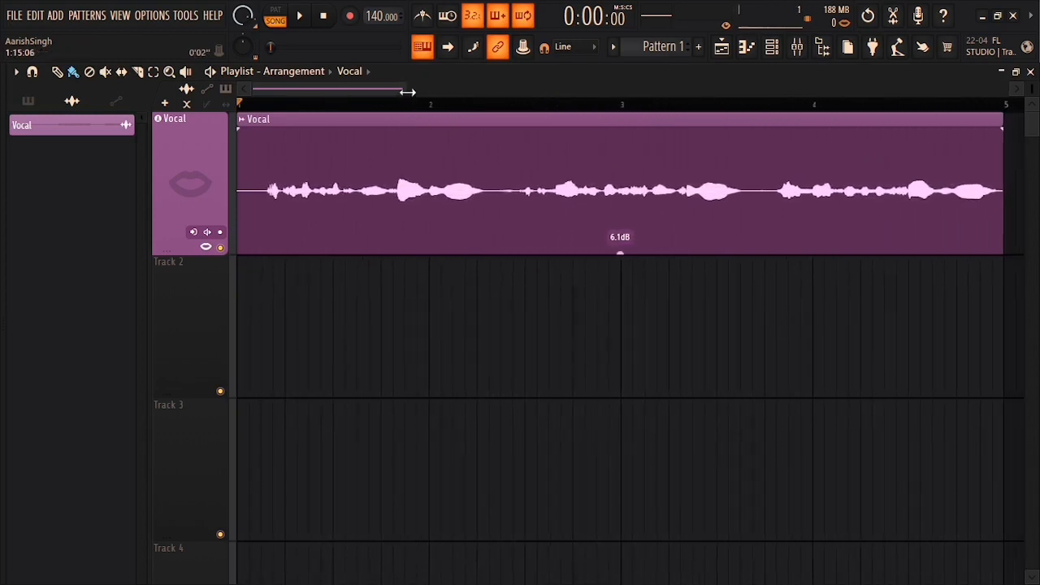
drag(406, 90, 403, 90)
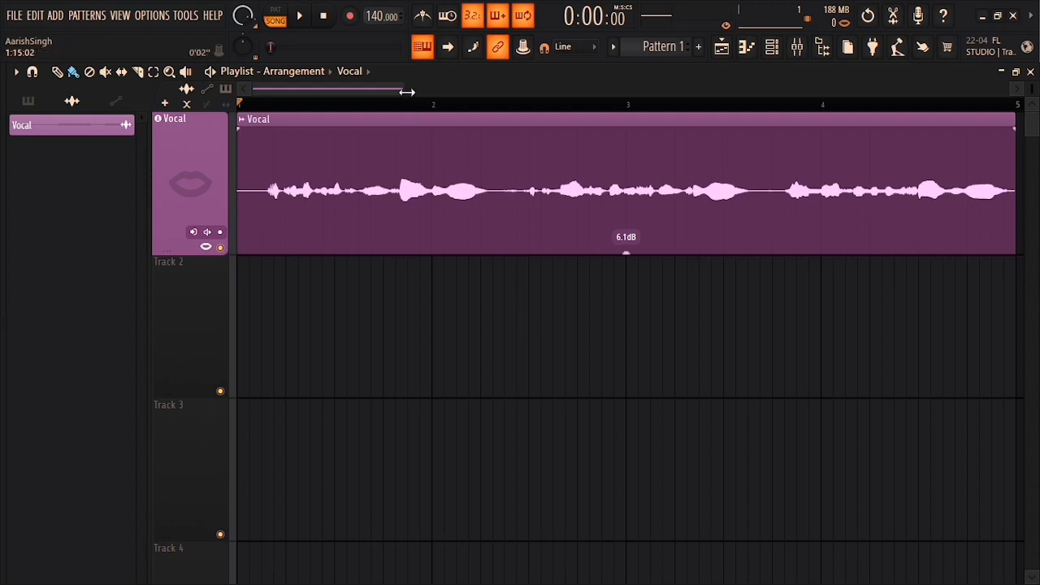
drag(405, 89, 440, 90)
Step: Shrink the playlist track rows, then briefly reopen and close the mixer
drag(1032, 88, 1032, 105)
click(797, 46)
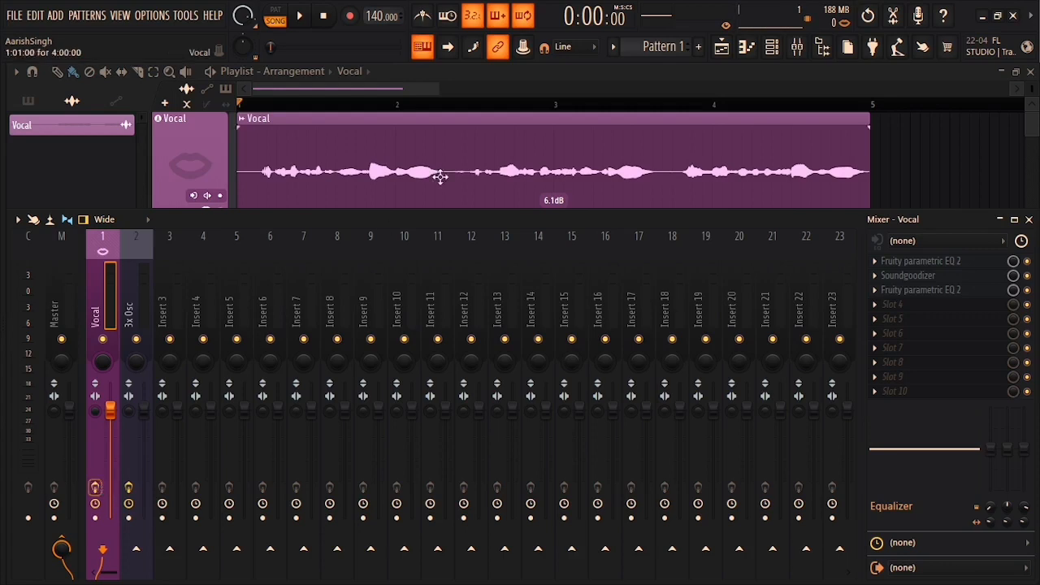
key(F9)
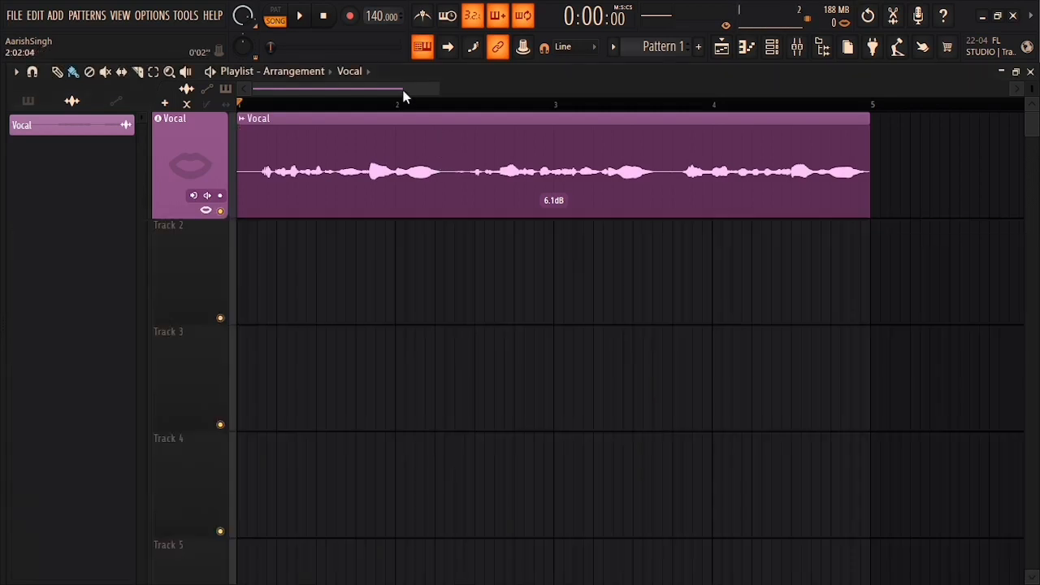